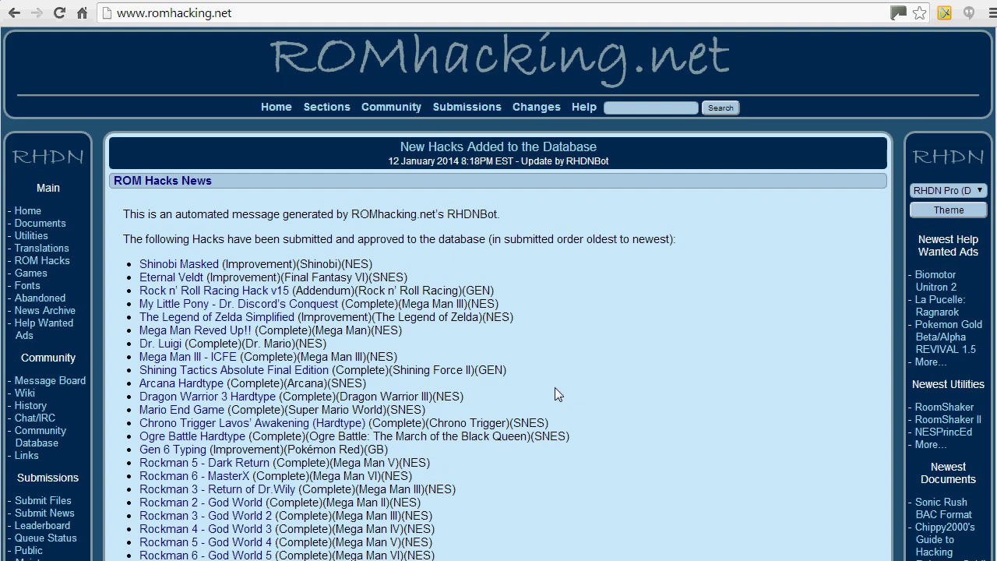
click(238, 15)
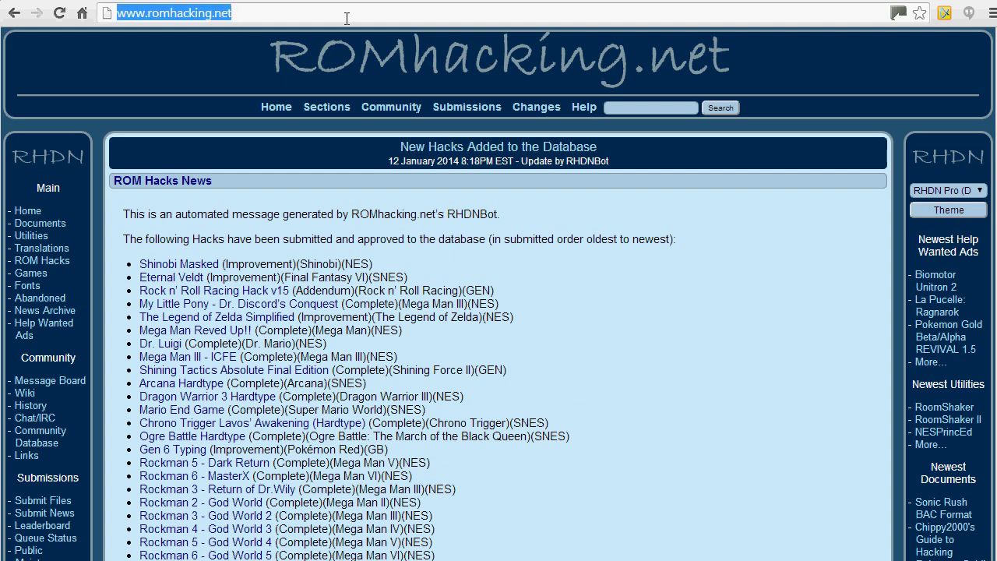
click(250, 14)
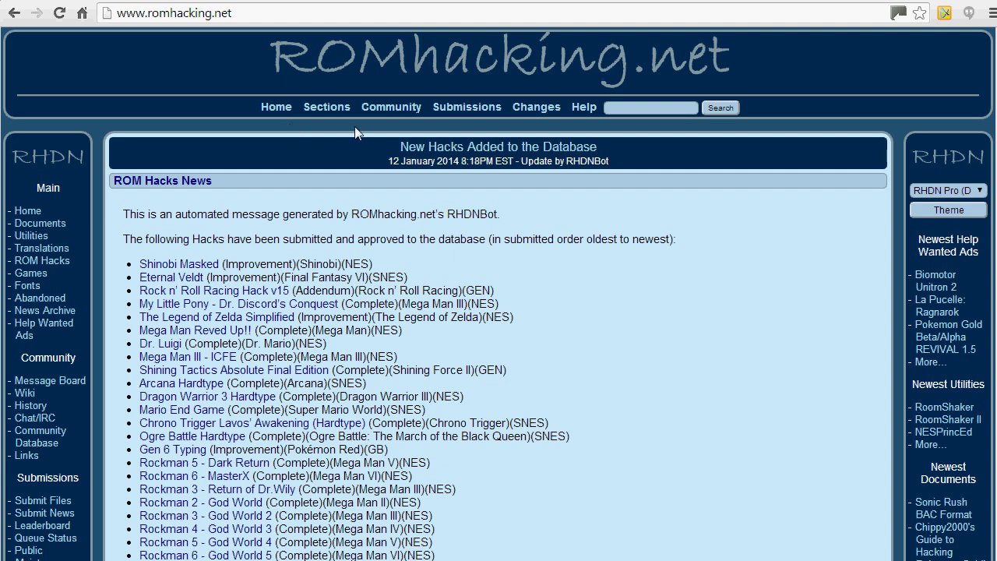
mouse_move(327, 109)
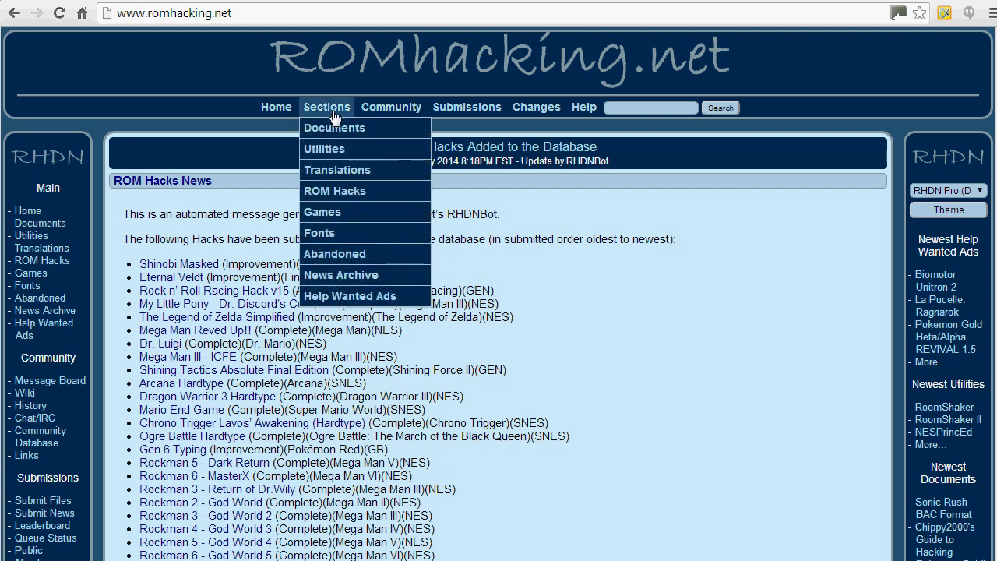
click(342, 150)
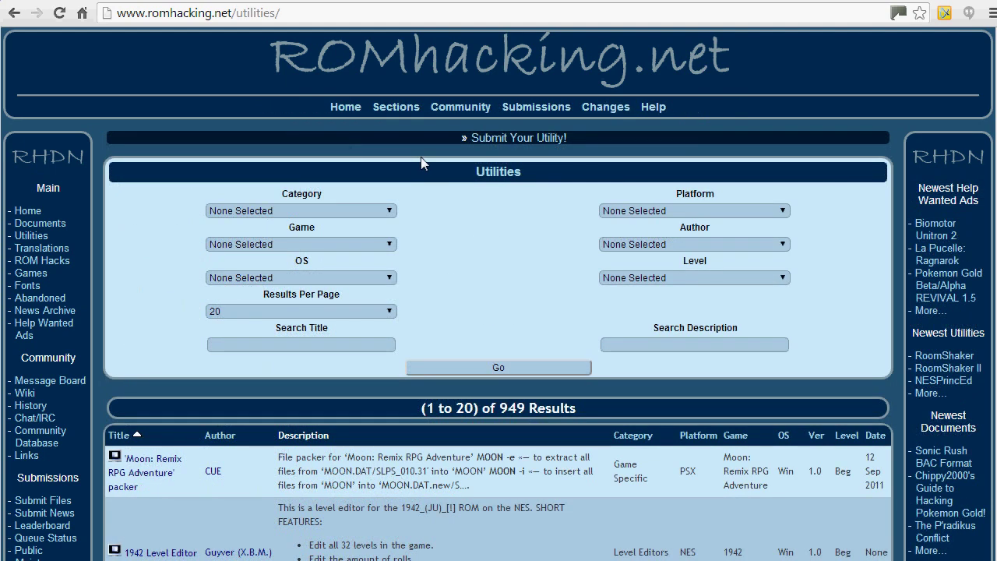
Step: Set the platform filter of the utilities search to Super Nintendo
mouse_move(399, 107)
click(704, 211)
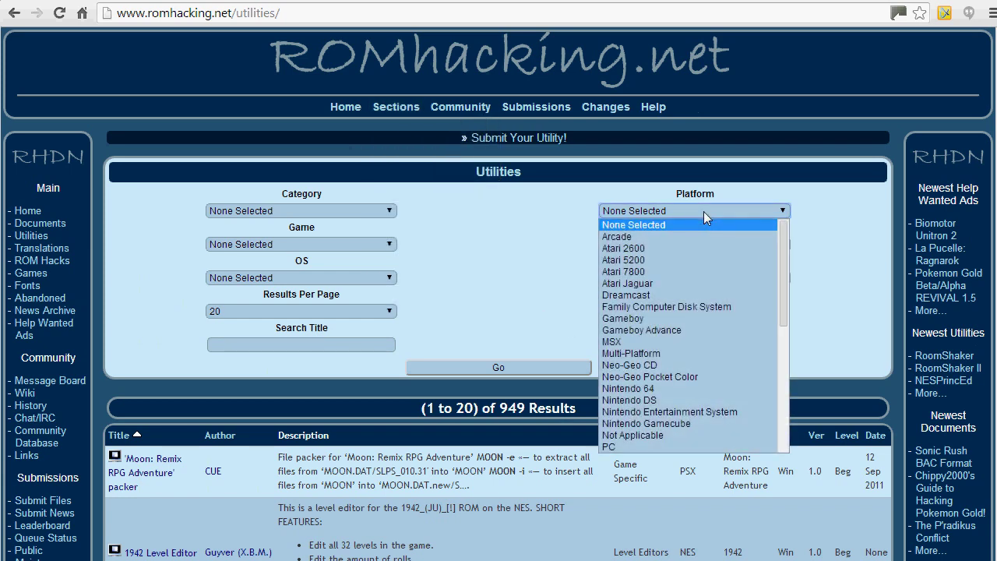
key(s)
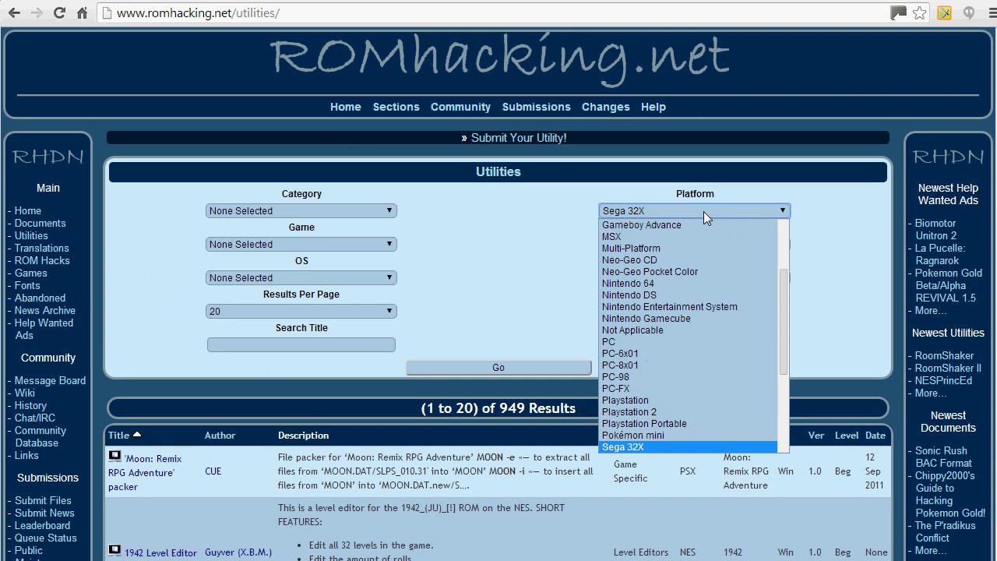
key(n)
key(p)
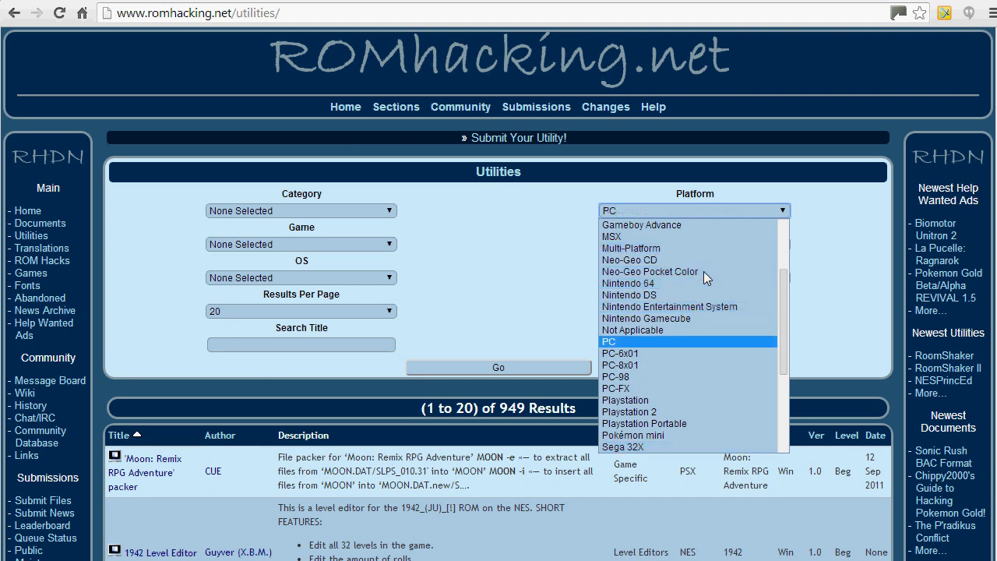
key(s)
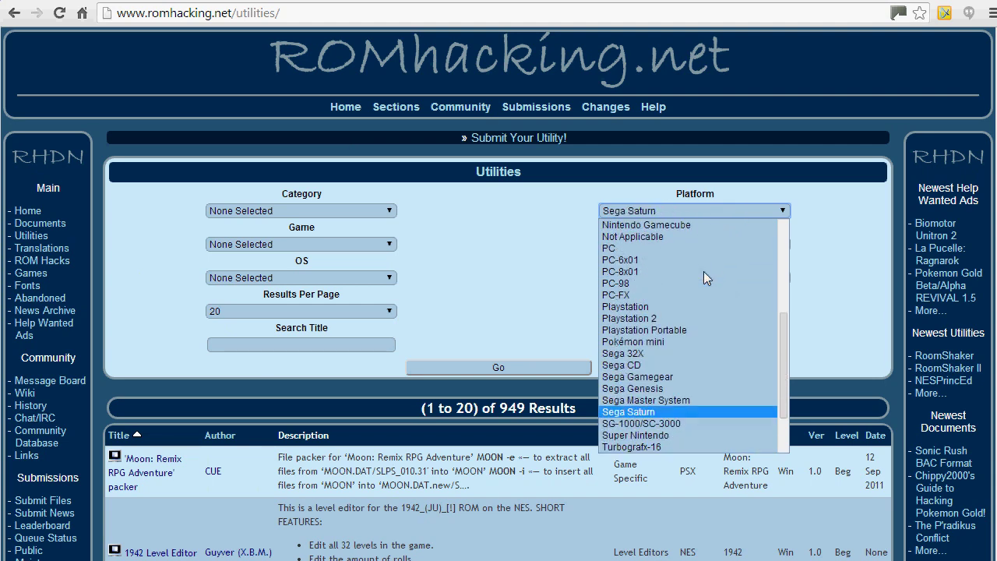
key(s)
key(s)
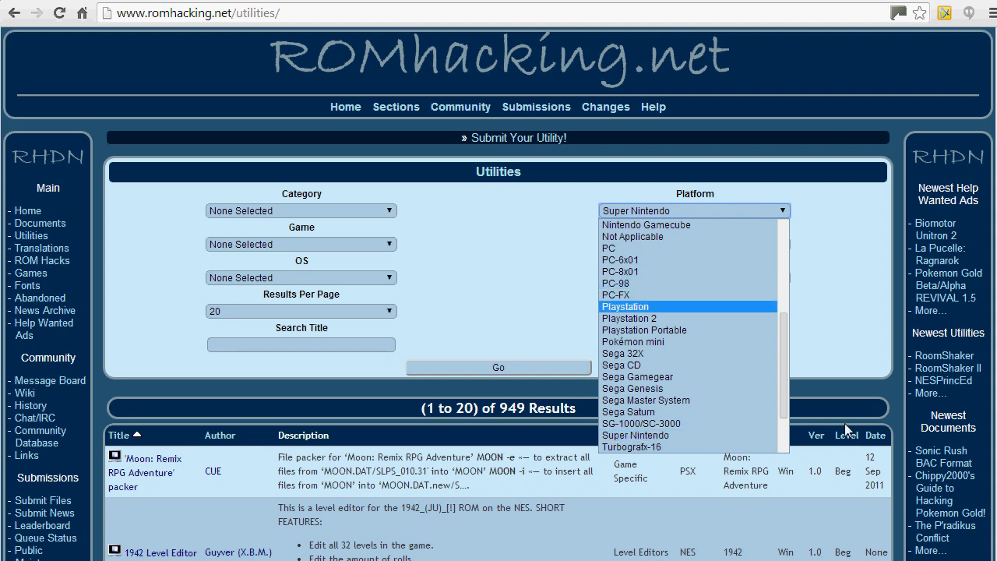
click(646, 434)
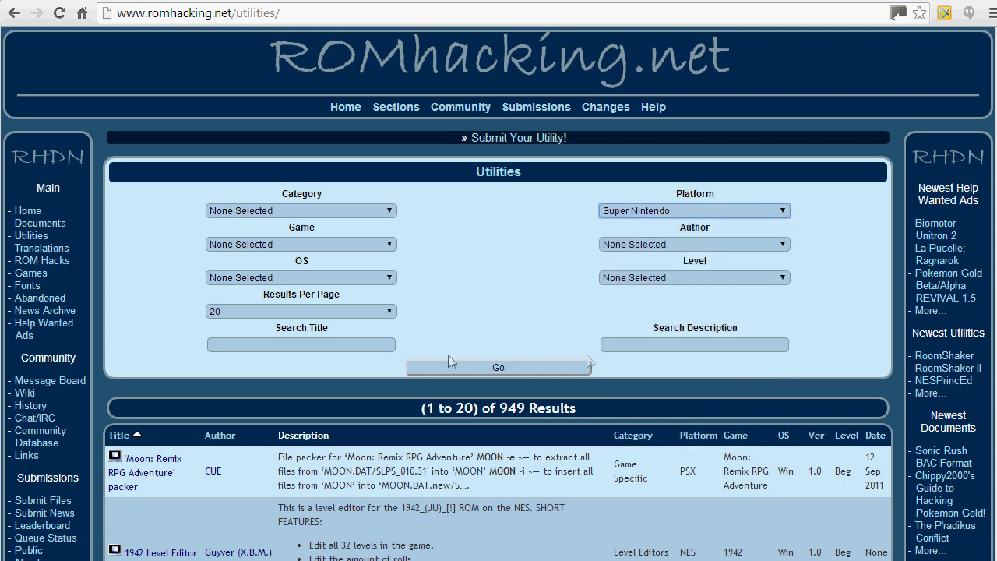
Step: Search the utilities by the title SNESTool and open the SNESTool entry
click(342, 344)
text(SNES)
key(Down)
key(Down)
key(Up)
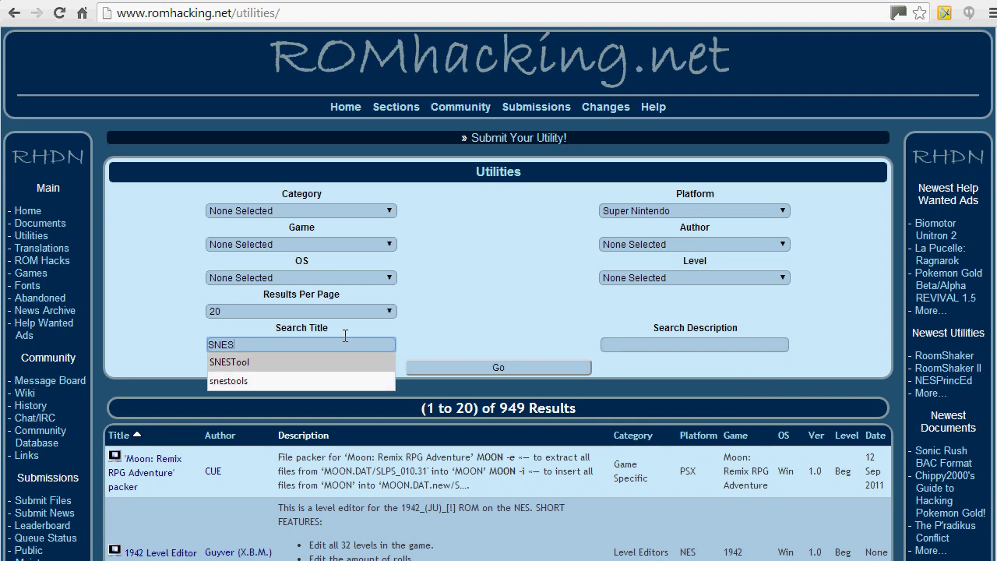
click(303, 361)
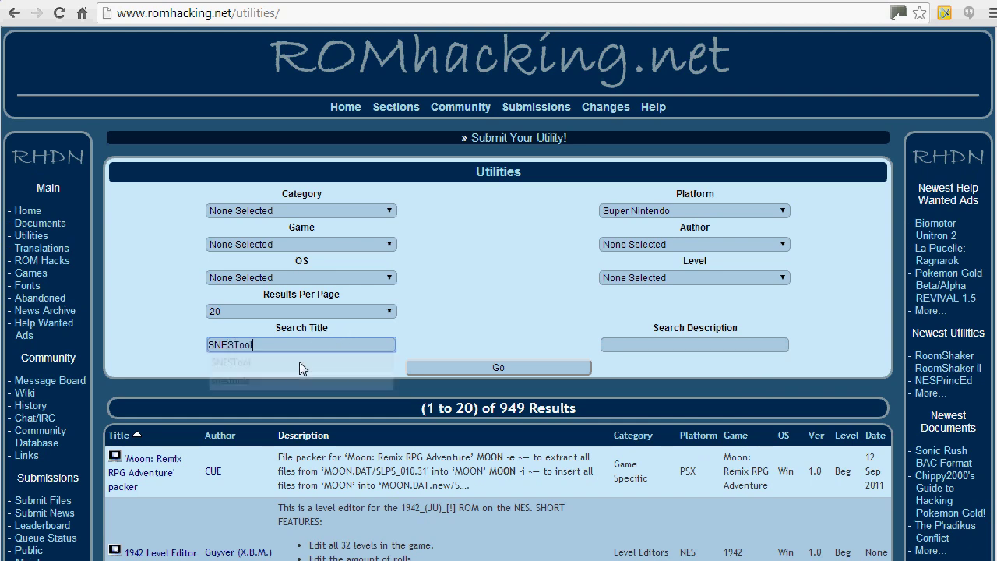
click(468, 368)
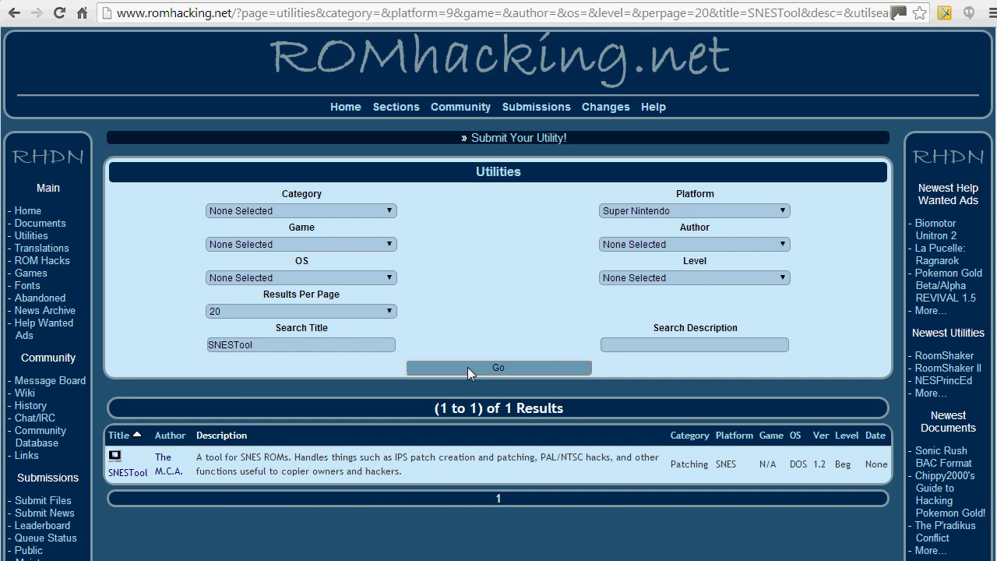
click(128, 473)
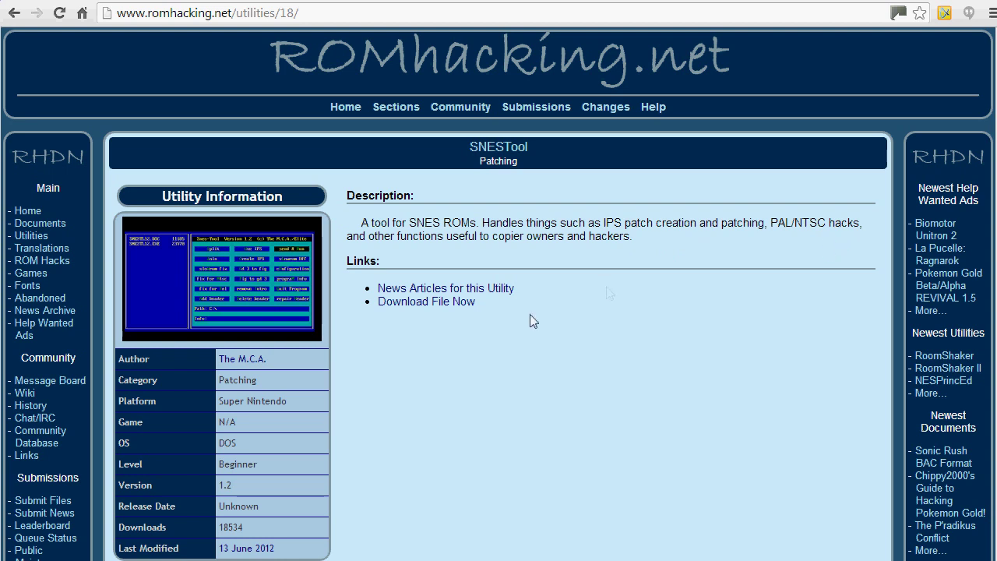
Step: Download the SNESTool file and open the archive snestl12 (1).zip from the Downloads folder
click(436, 310)
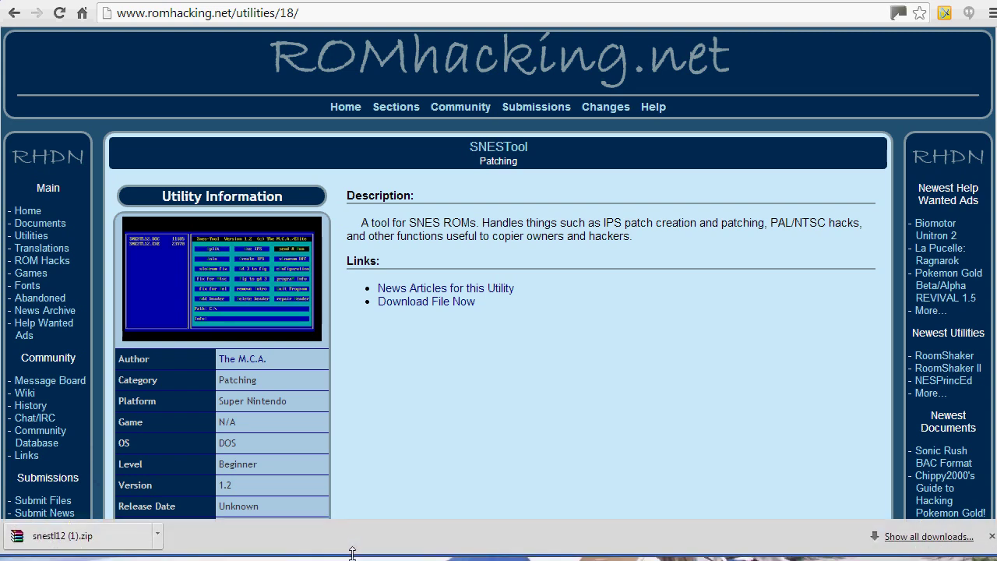
click(157, 541)
click(236, 487)
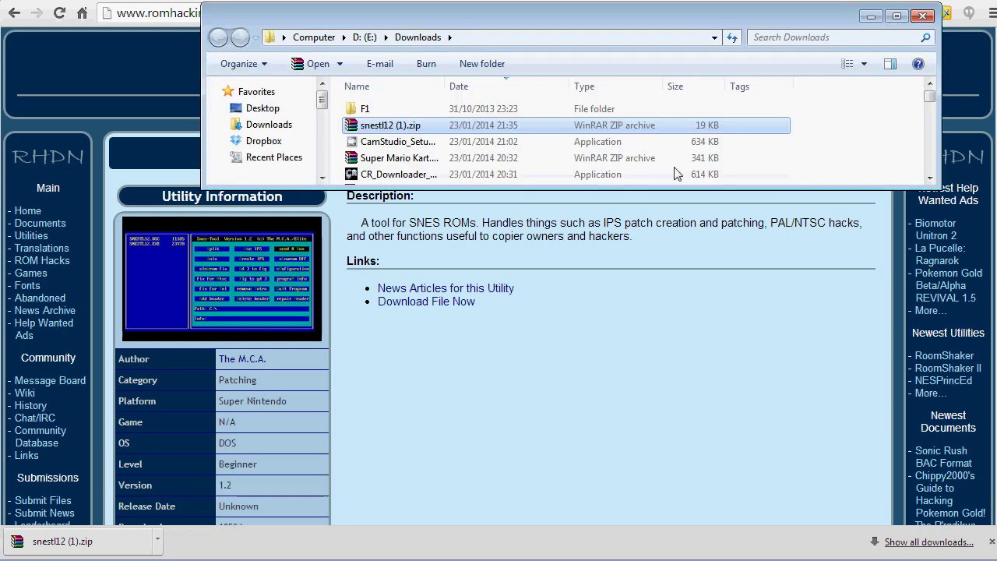
double_click(424, 133)
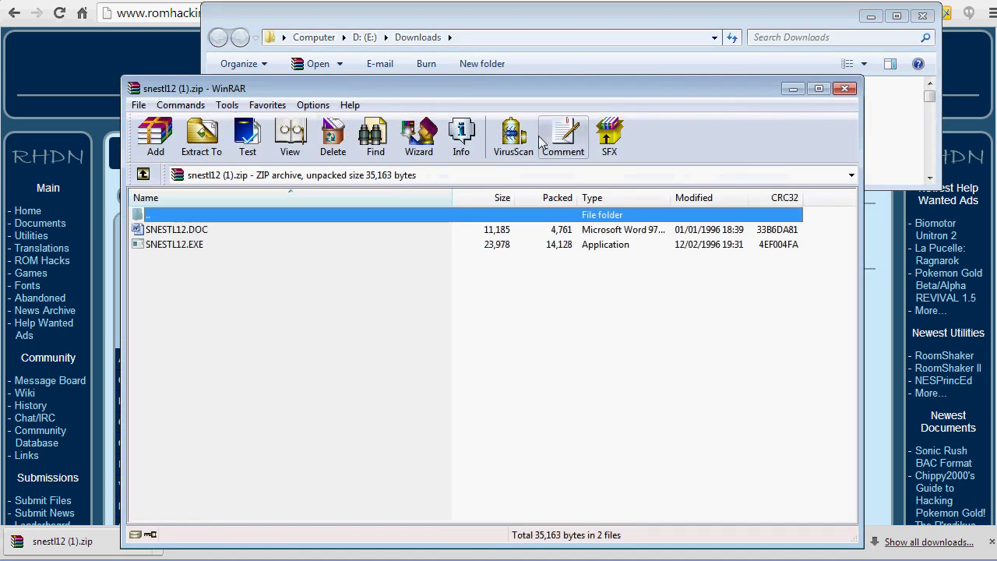
Step: Extract SNESTL12.EXE from the archive to the desktop and minimize the open windows
click(222, 247)
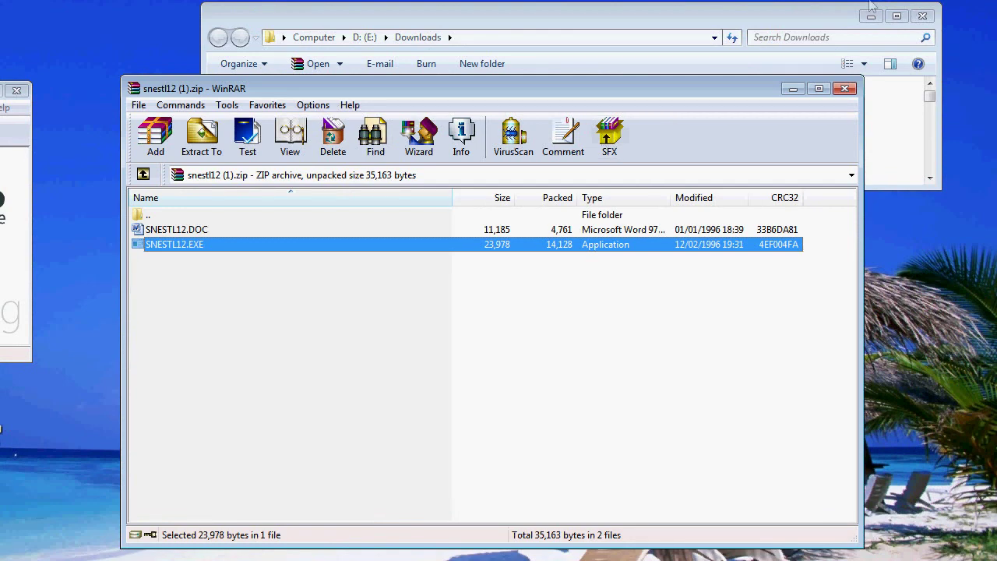
click(871, 10)
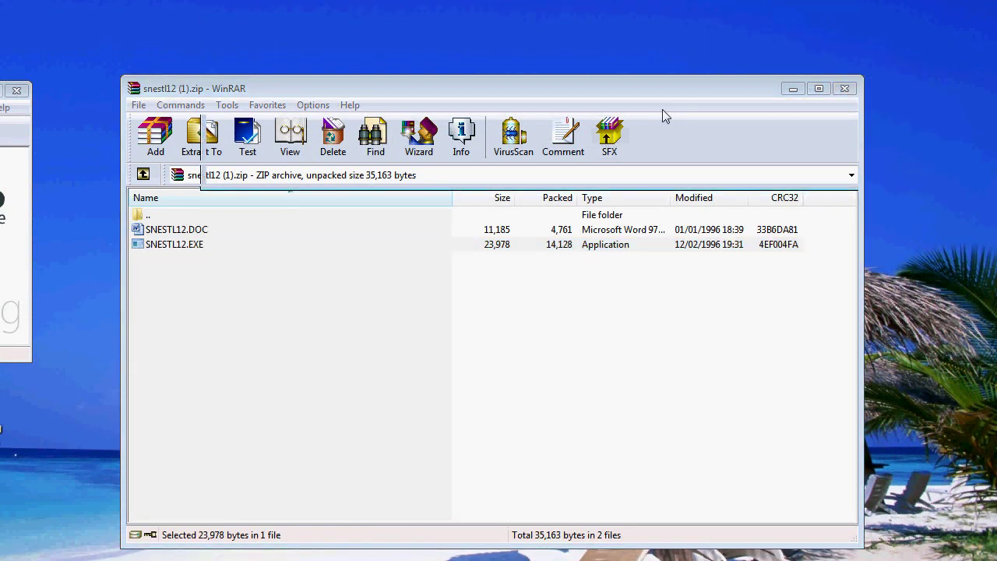
click(662, 109)
drag(230, 251, 329, 49)
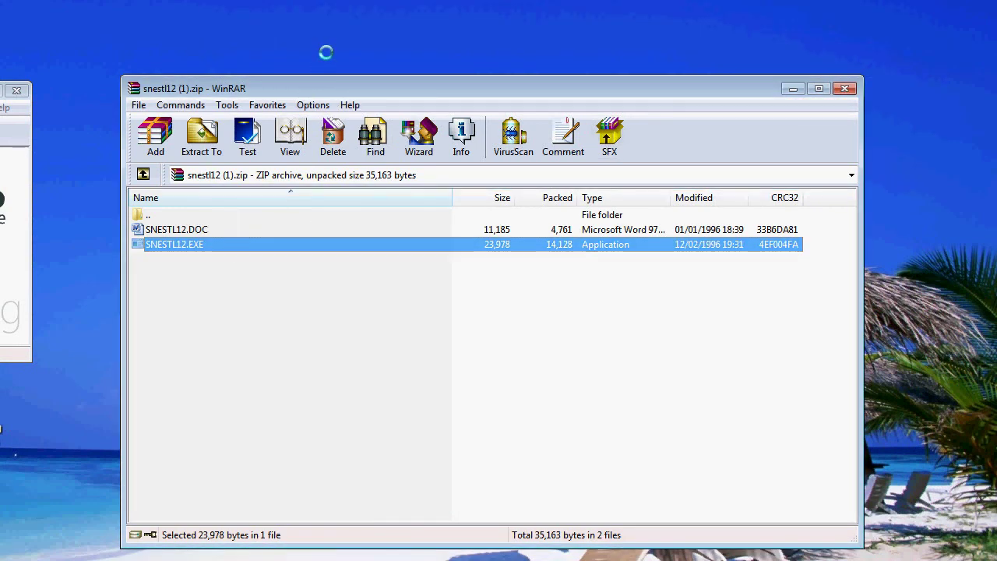
click(792, 91)
Step: Run SNESTL12.EXE from the desktop to view its main screen, then minimize its window
drag(342, 19, 345, 106)
double_click(325, 80)
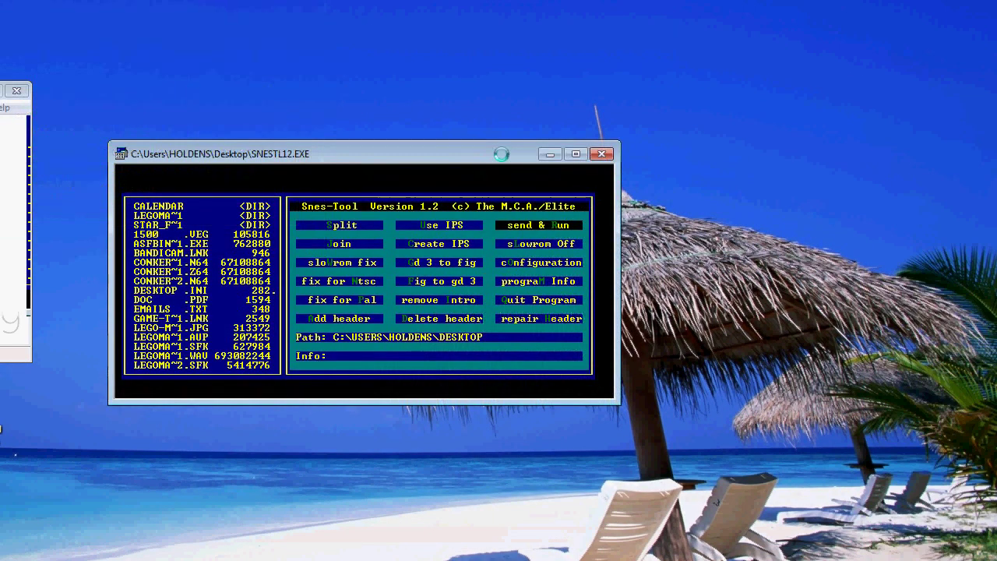
drag(497, 153, 734, 213)
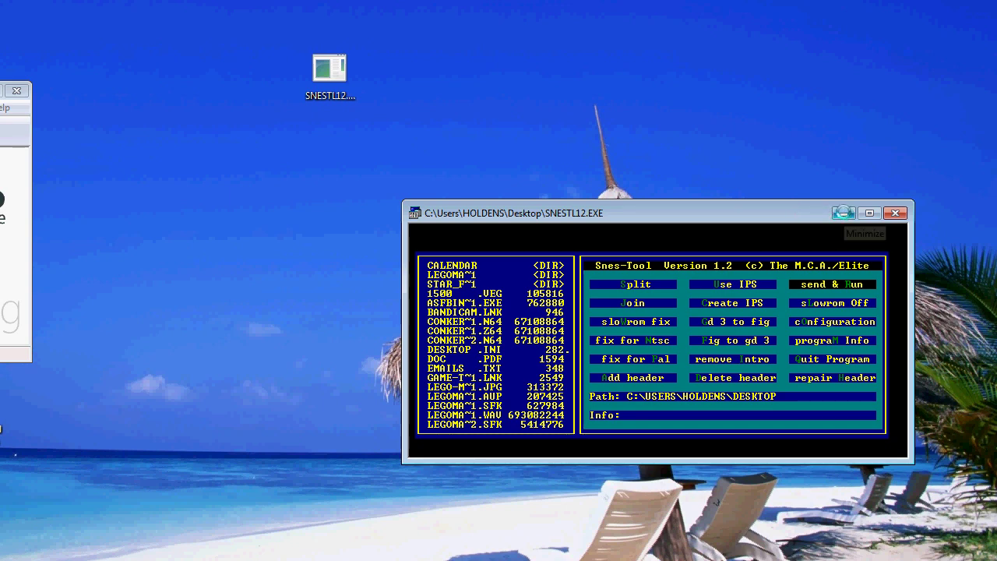
click(844, 213)
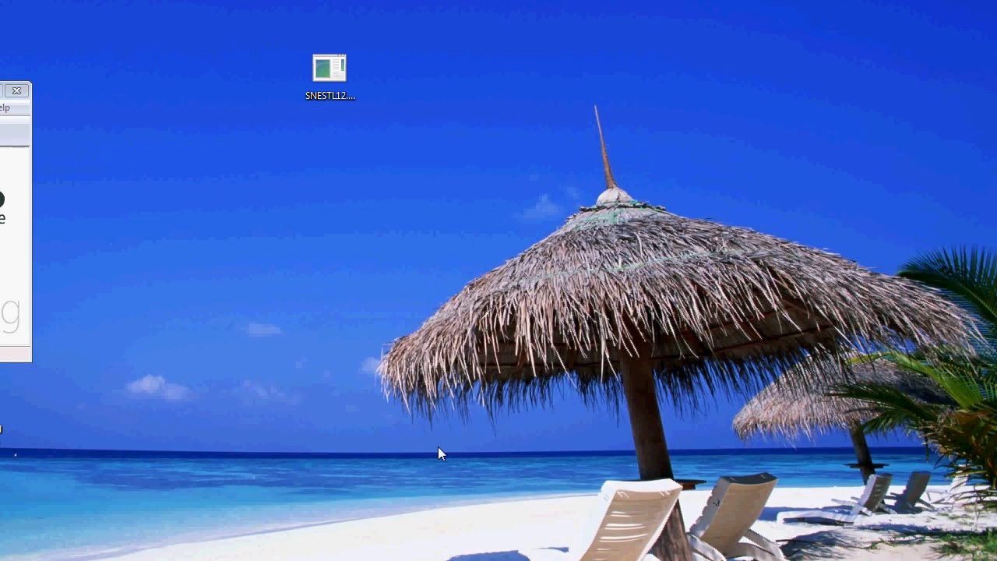
Step: Switch back to the browser and open the ROM Hacks section of the site
key(alt+Tab)
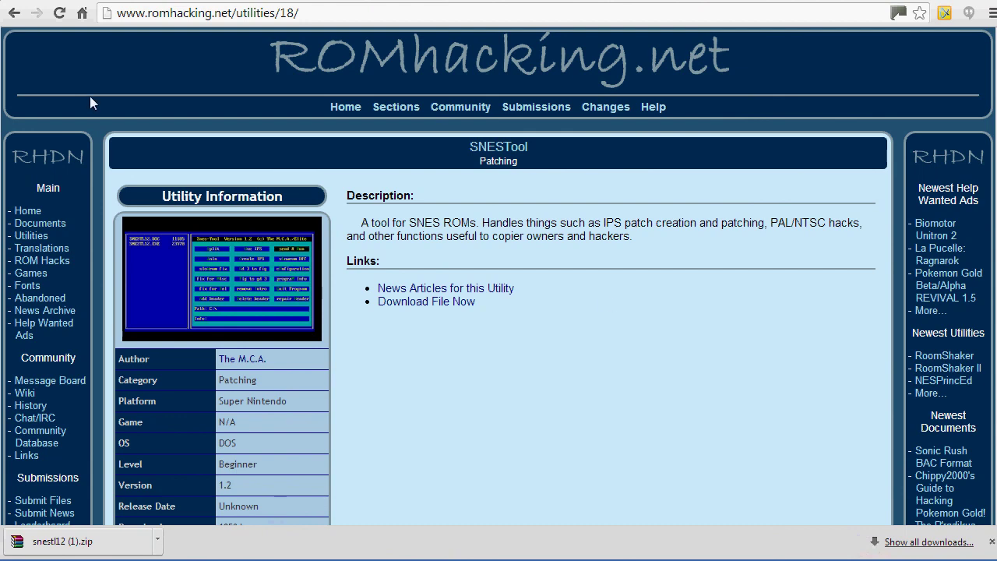
click(28, 212)
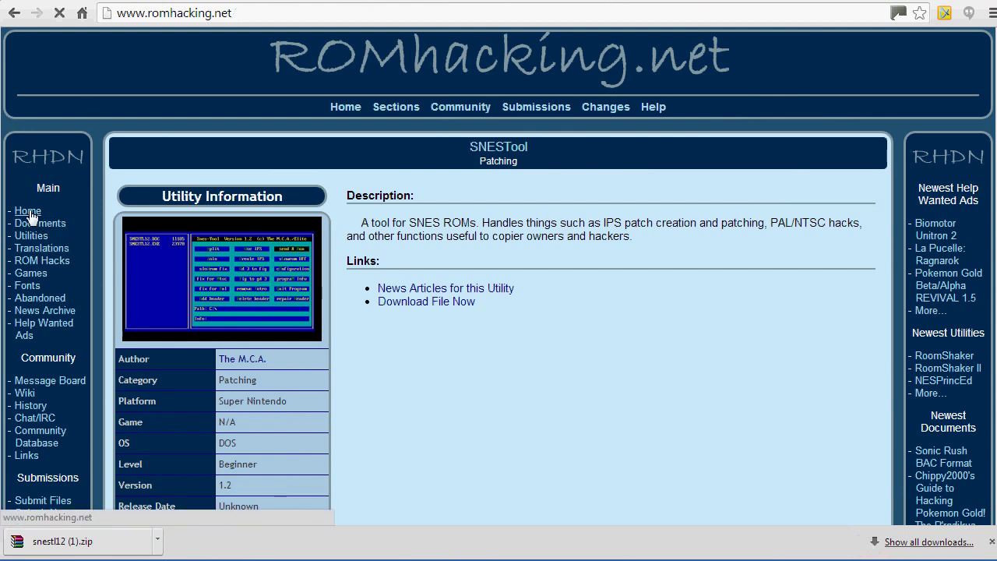
click(56, 265)
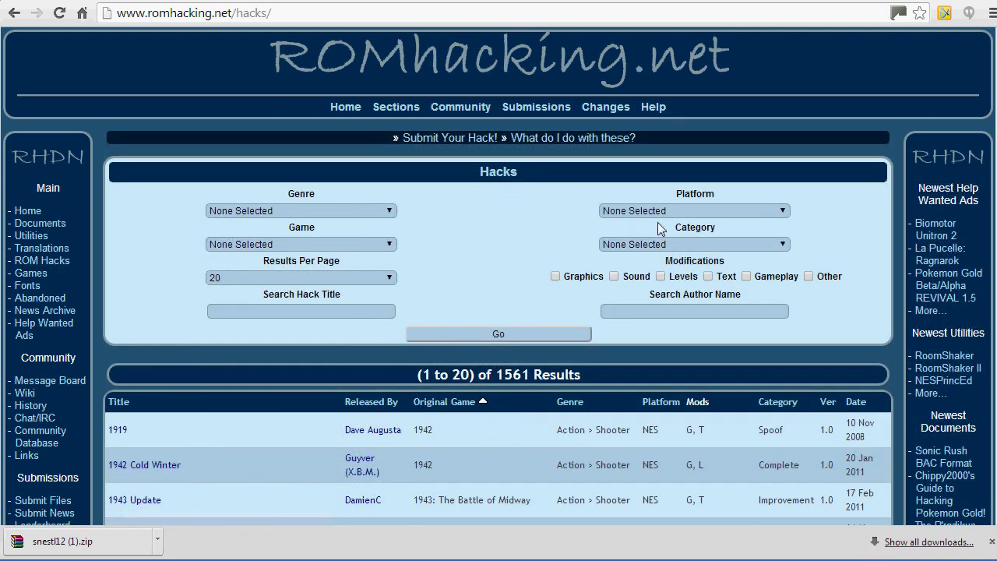
Step: Set the platform filter of the hacks search to Super Nintendo
click(757, 211)
key(s)
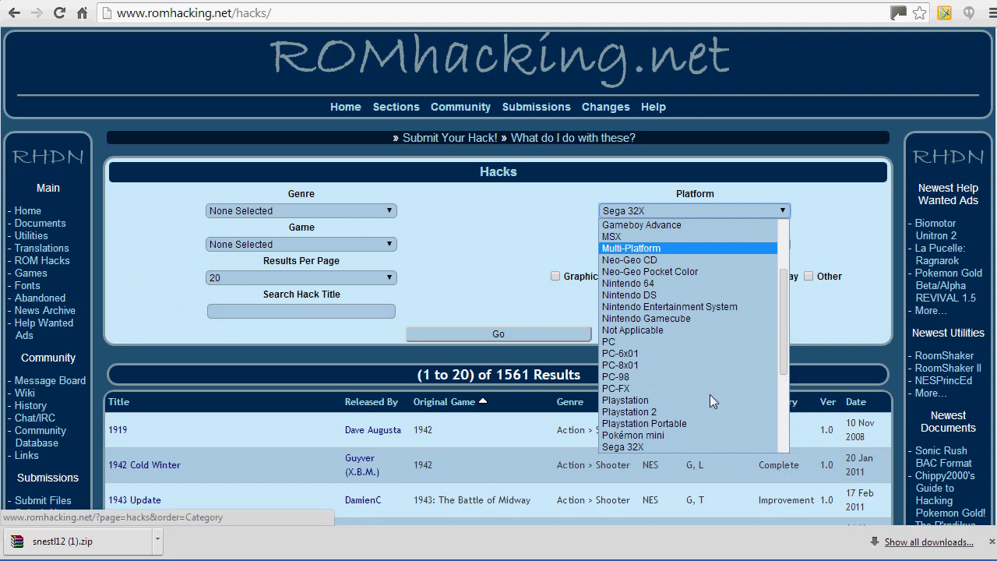
key(Down)
key(Down)
key(Down)
key(Down)
key(Down)
key(Down)
key(Down)
key(Down)
key(Down)
key(Down)
key(Down)
key(Down)
key(Down)
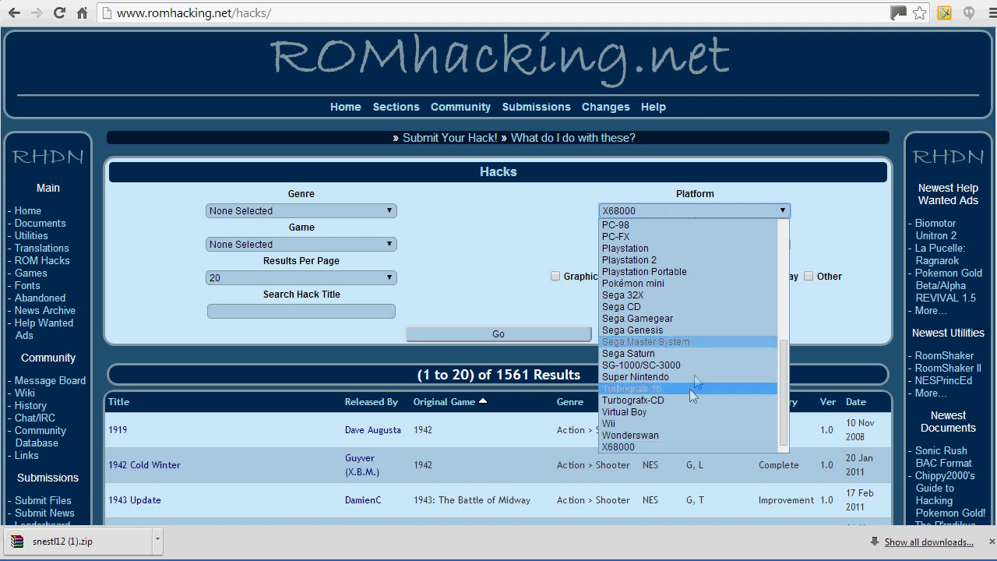
click(680, 376)
Step: Search the hack titles for "mario kart" and open the Mario Kart R entry
click(358, 306)
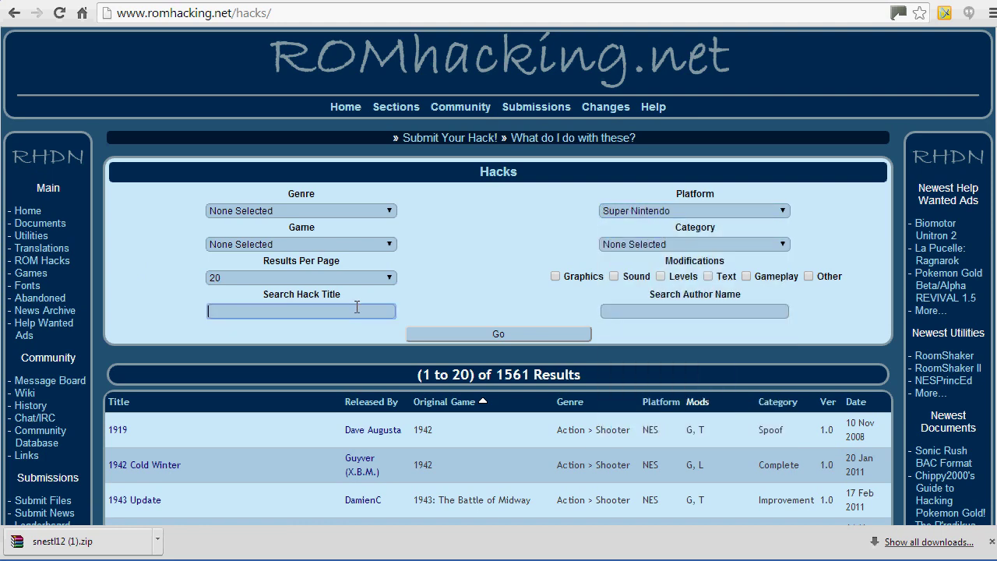
text(mario kart)
click(441, 333)
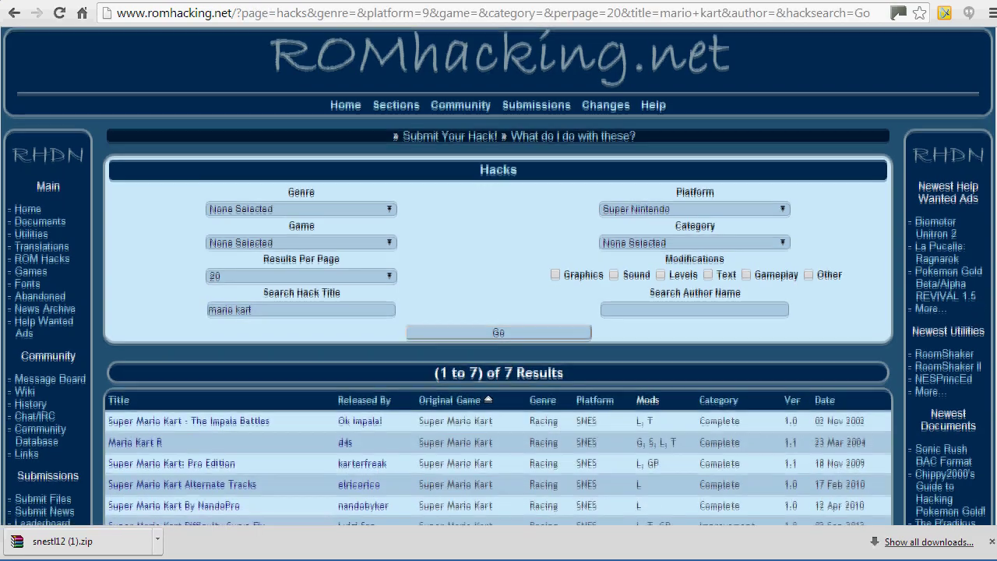
scroll(313, 375, down, 2)
scroll(244, 272, down, 3)
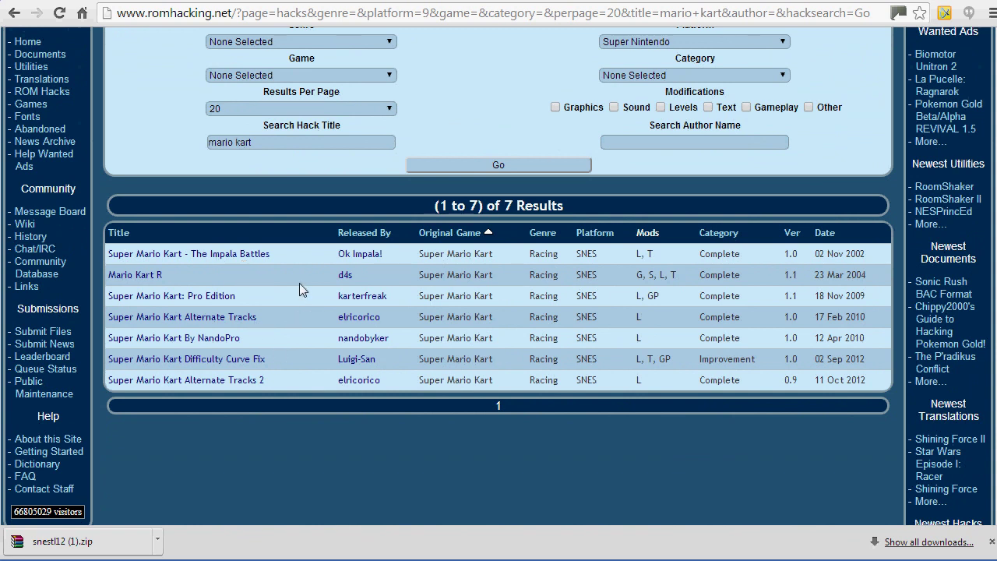
click(145, 276)
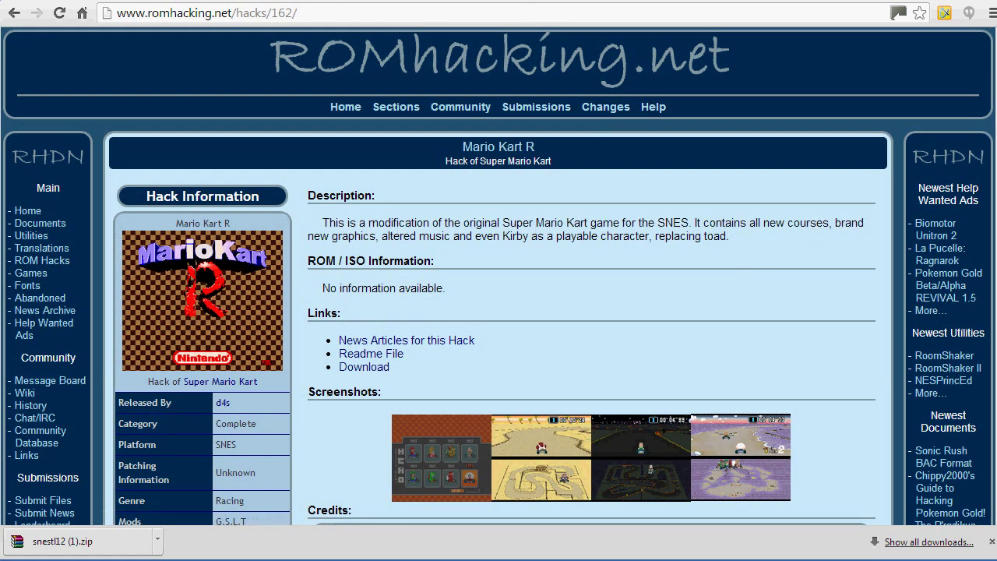
Step: Look through the Mario Kart R page's description, links, screenshots and credits
scroll(498, 276, down, 1)
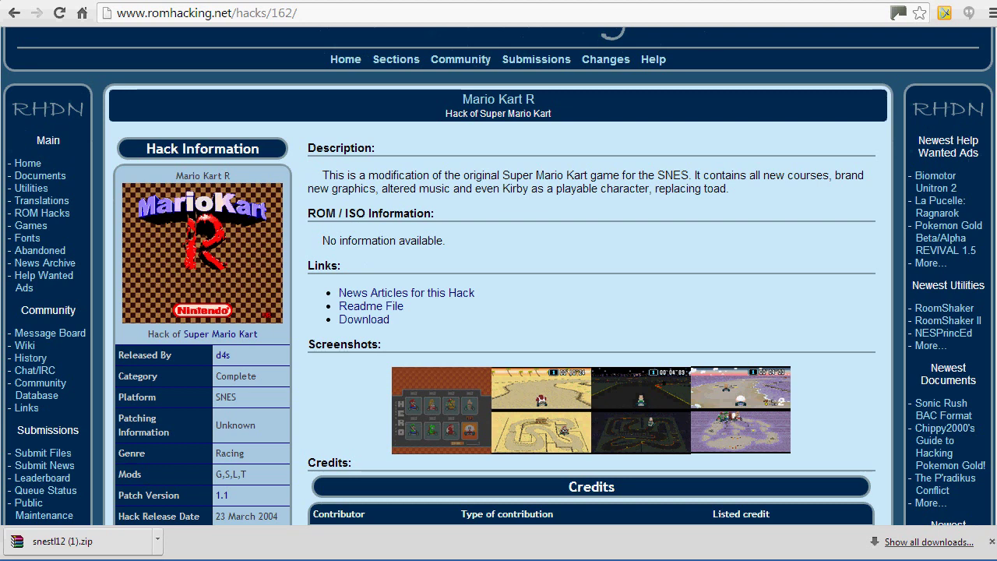
scroll(498, 276, down, 2)
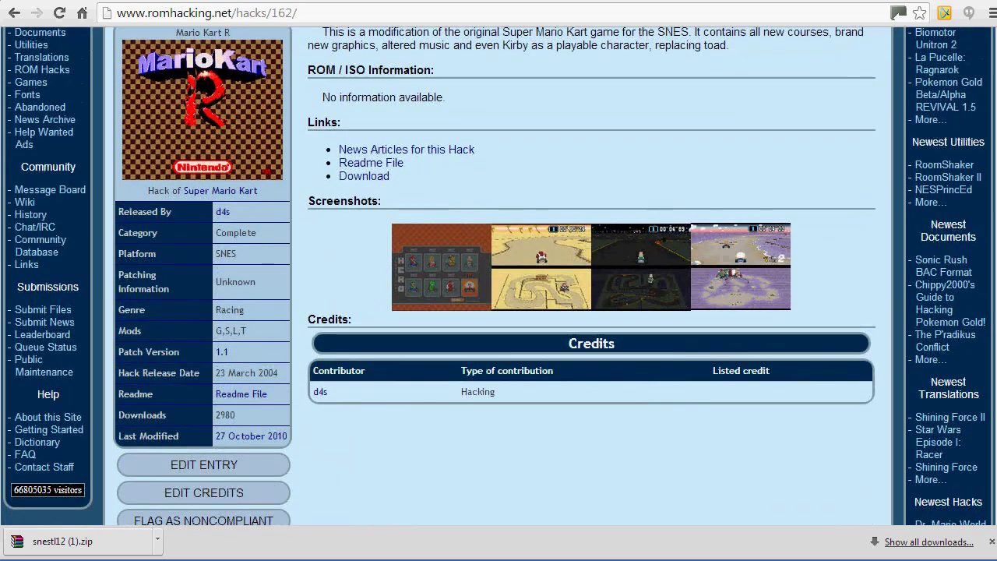
scroll(949, 257, up, 1)
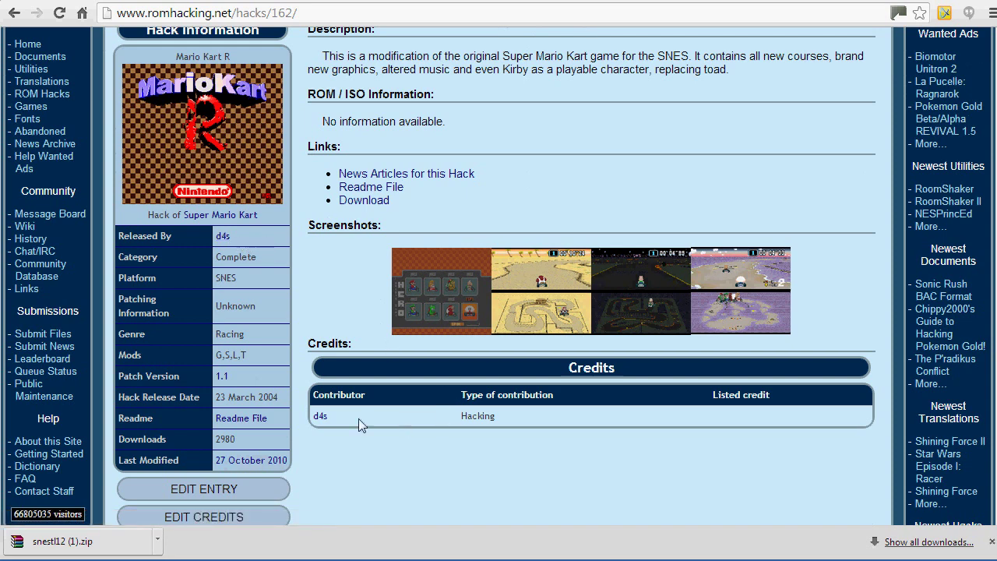
Step: Download the Mario Kart R patch and open its zip archive from the Downloads folder
click(370, 202)
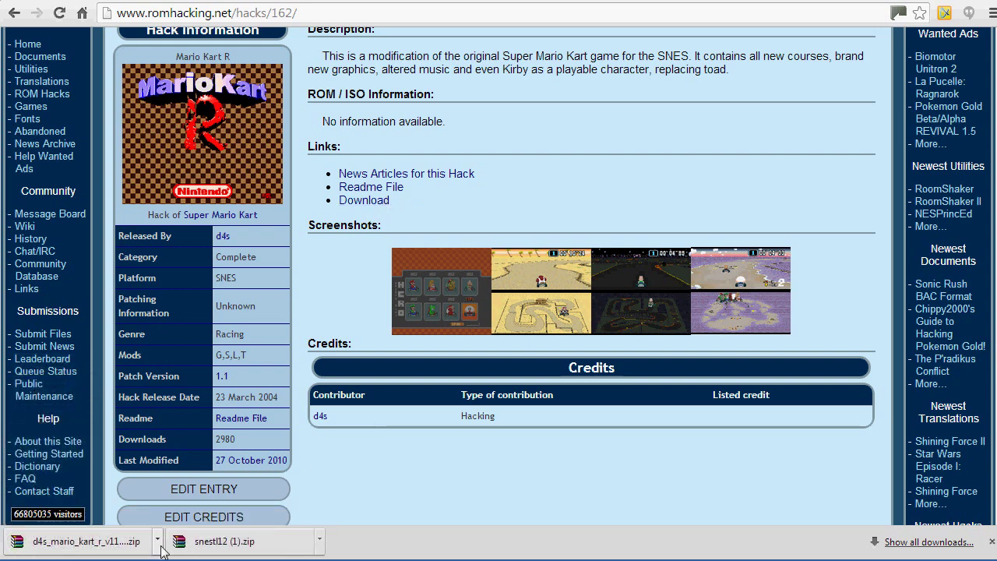
click(158, 540)
click(214, 489)
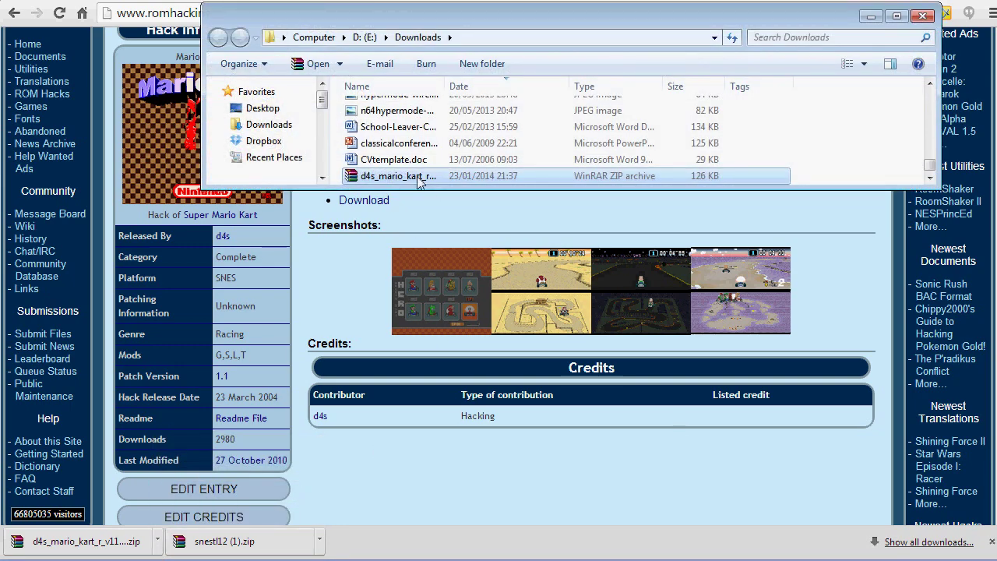
double_click(421, 177)
click(871, 16)
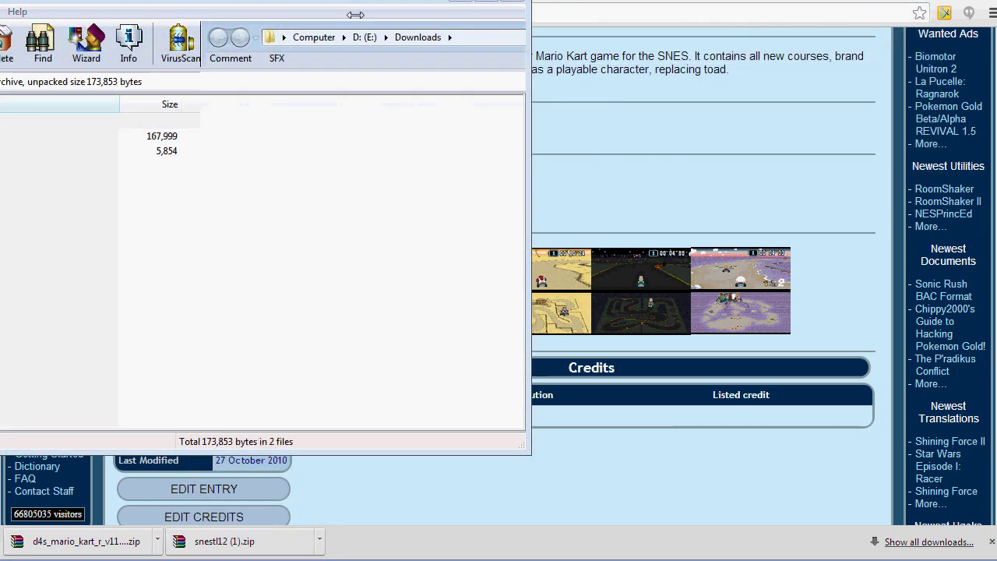
drag(355, 15, 645, 39)
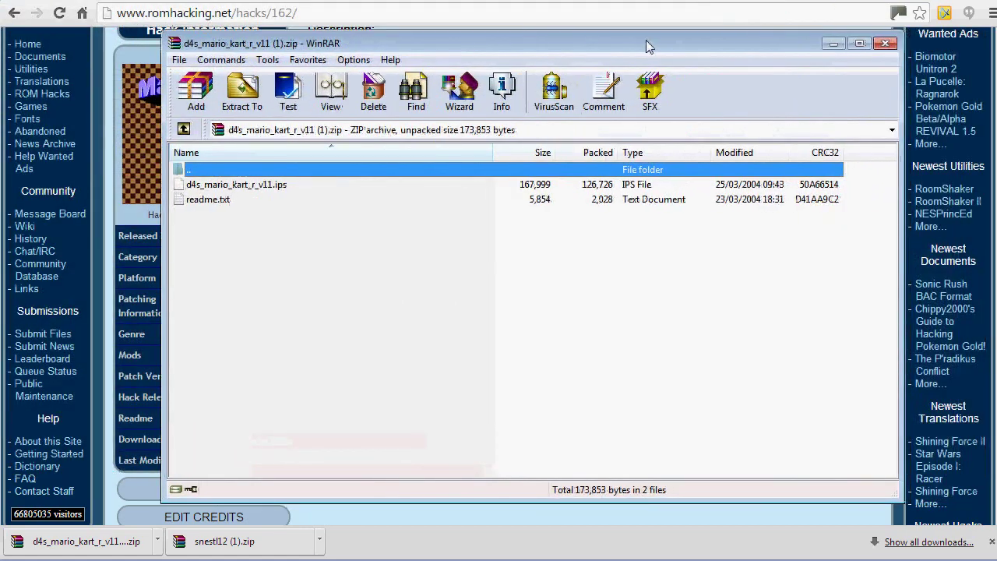
Step: Read through readme.txt in the Mario Kart R archive, then close it and minimize the archive window
click(309, 189)
double_click(298, 200)
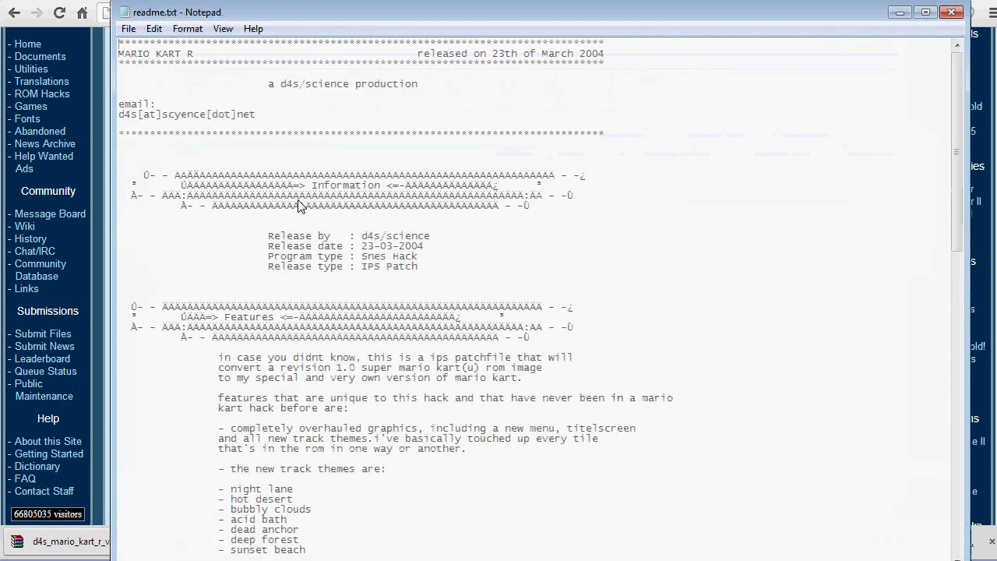
drag(956, 126, 956, 320)
click(952, 13)
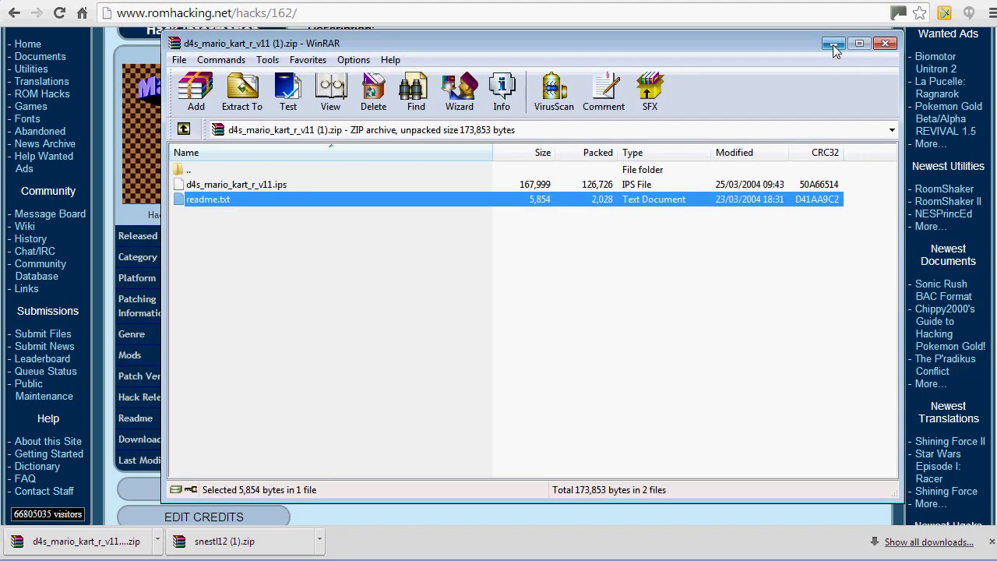
click(832, 44)
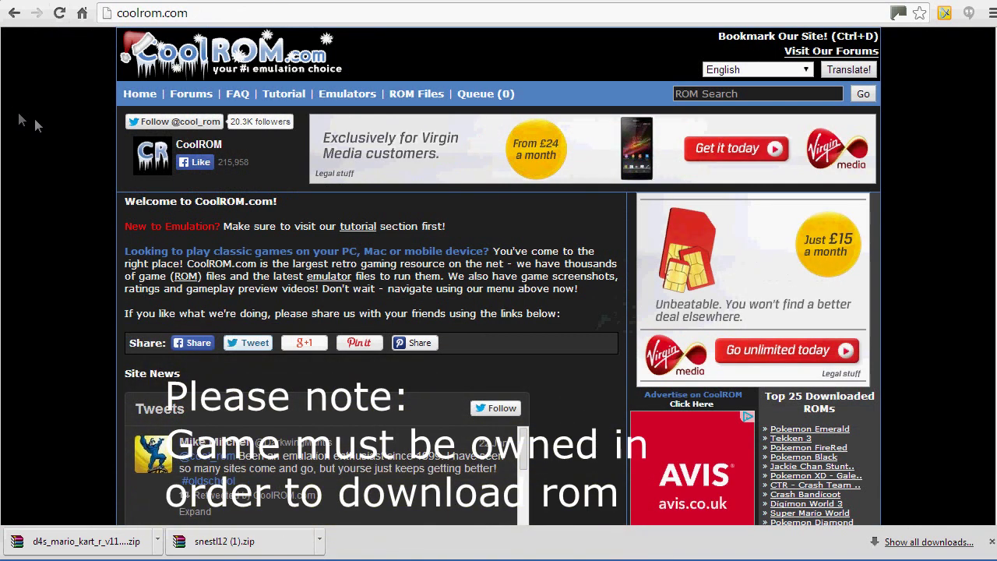
Step: Search CoolROM for "super mario kart" and open the Super Nintendo entry for Super Mario Kart
click(778, 93)
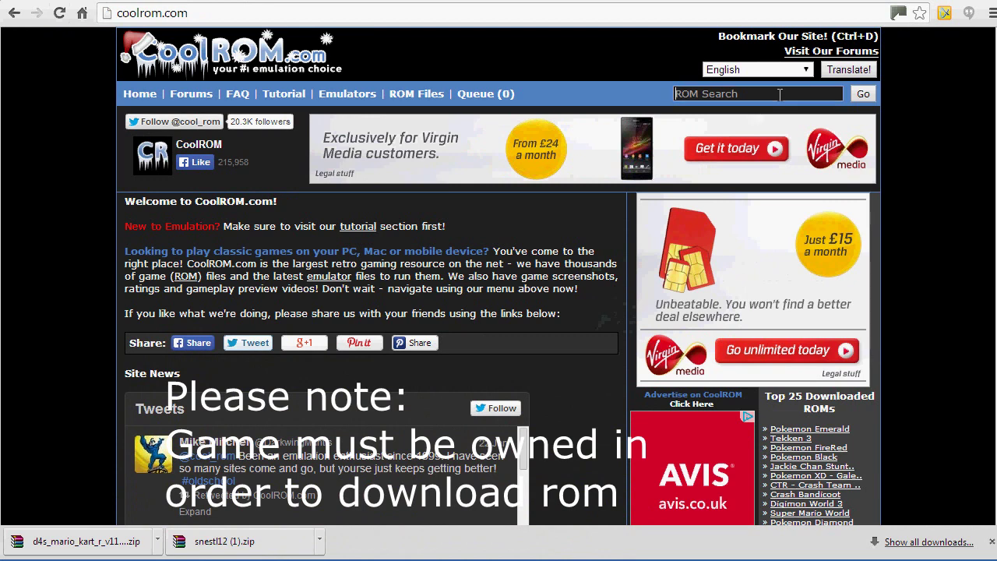
text(super)
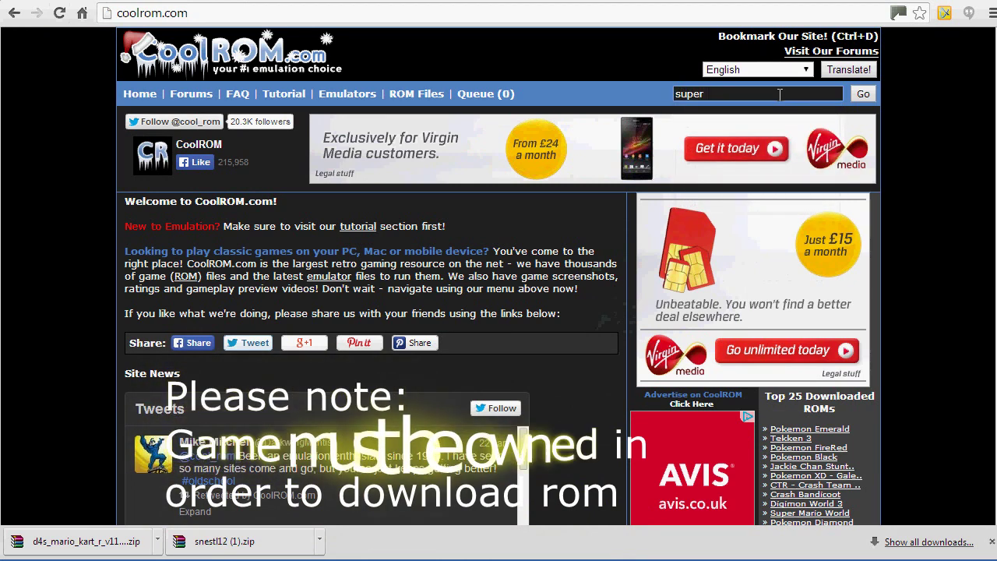
text( mario kart)
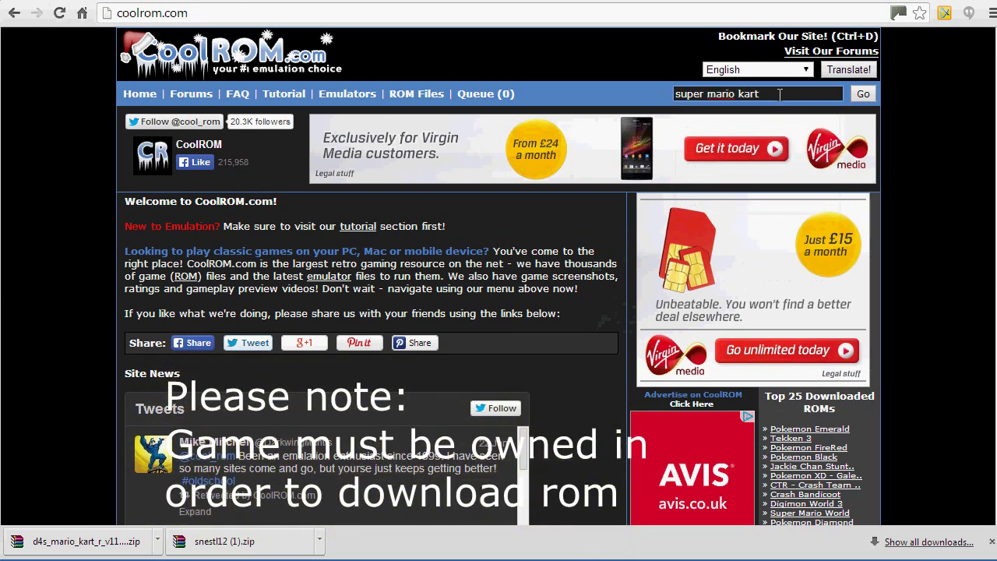
key(Return)
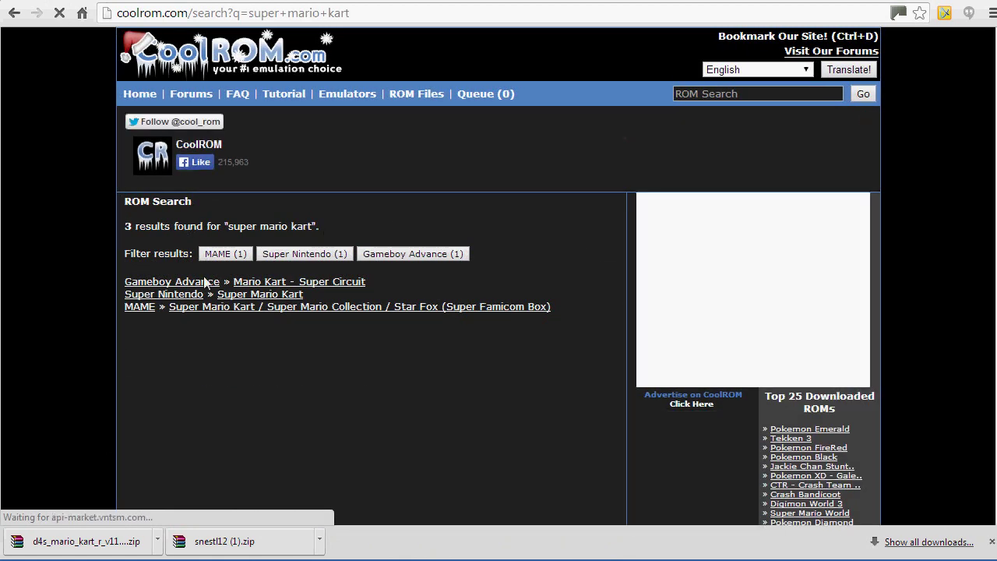
click(249, 294)
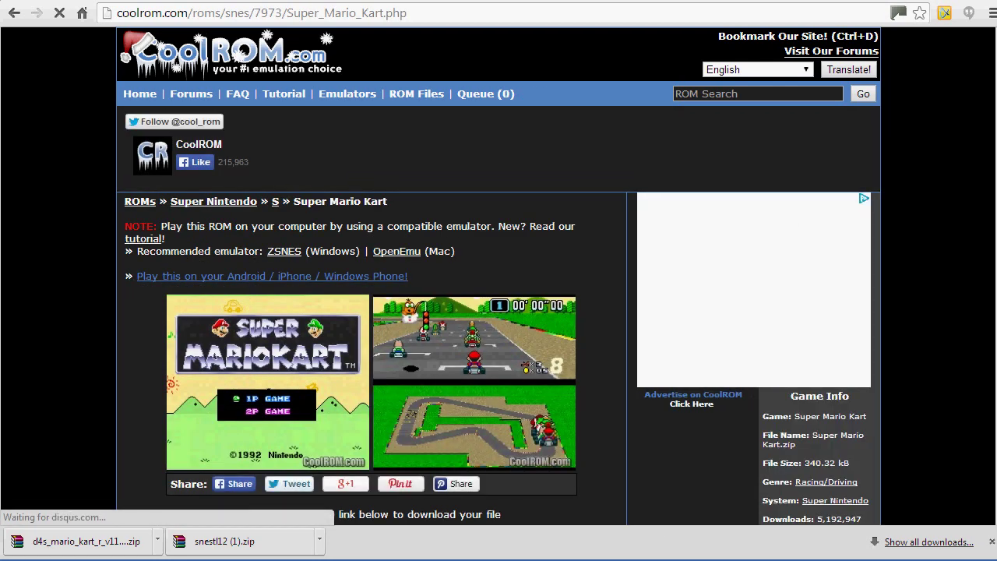
Step: Download Super Mario Kart.zip through the alternative download link and move the download pop-up fully into view
scroll(543, 387, down, 1)
scroll(543, 388, down, 5)
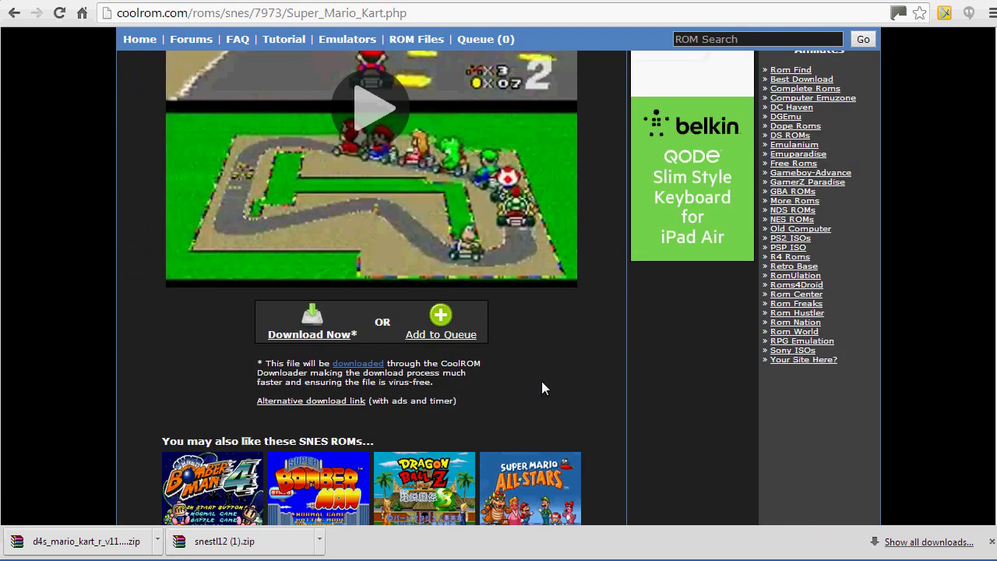
click(343, 402)
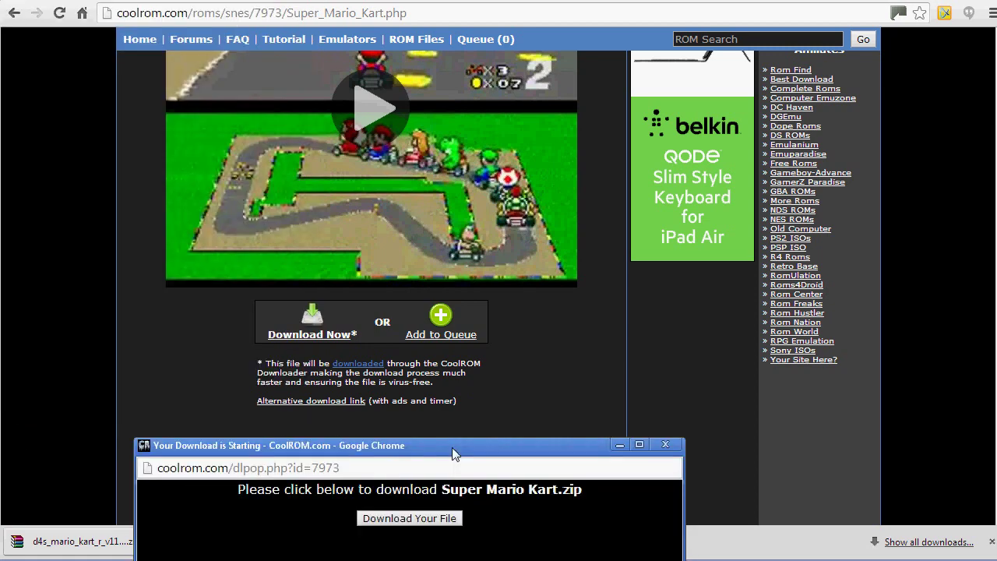
click(414, 519)
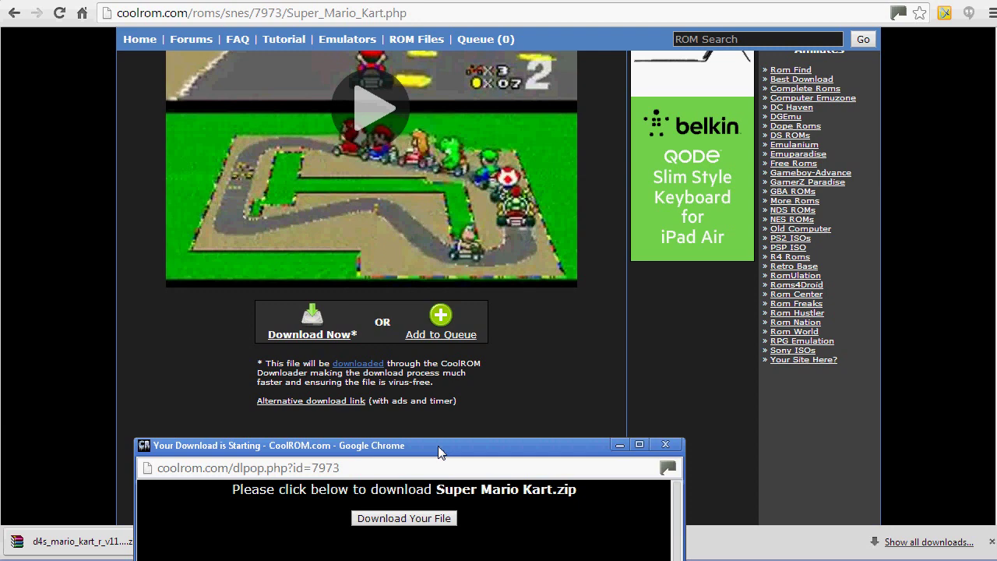
drag(438, 446, 485, 226)
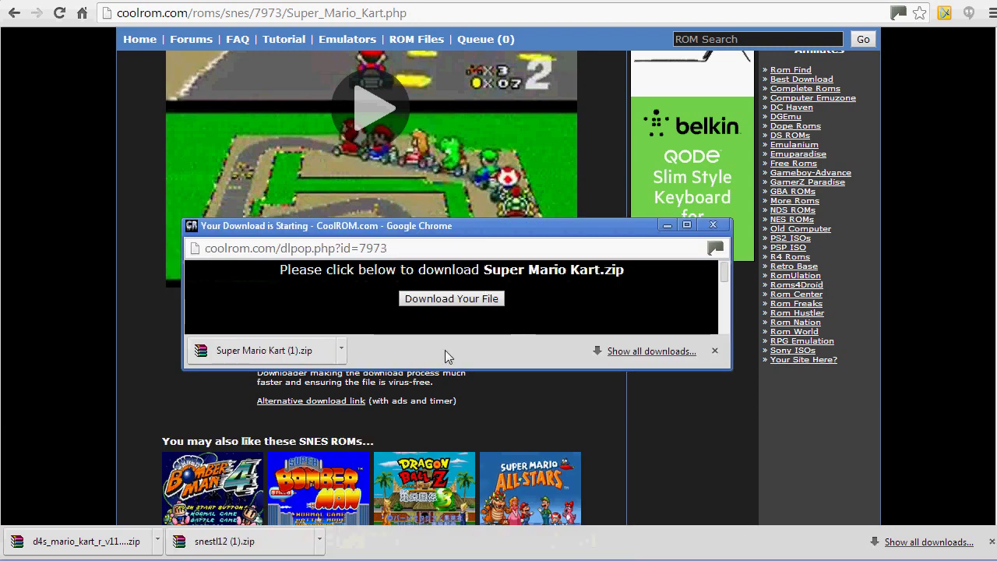
Step: Show the downloaded Super Mario Kart zip in its folder and open the archive in WinRAR
click(341, 351)
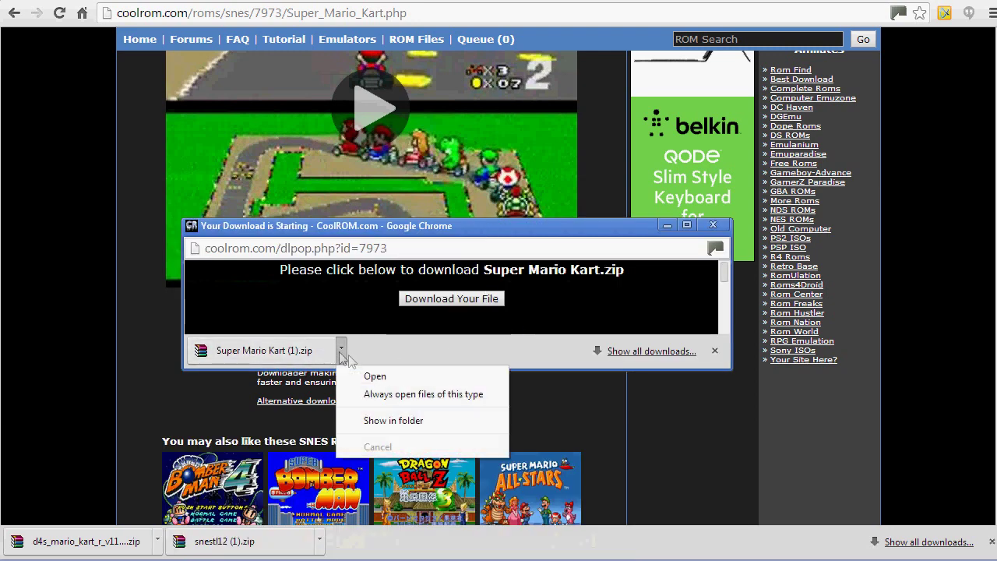
click(390, 421)
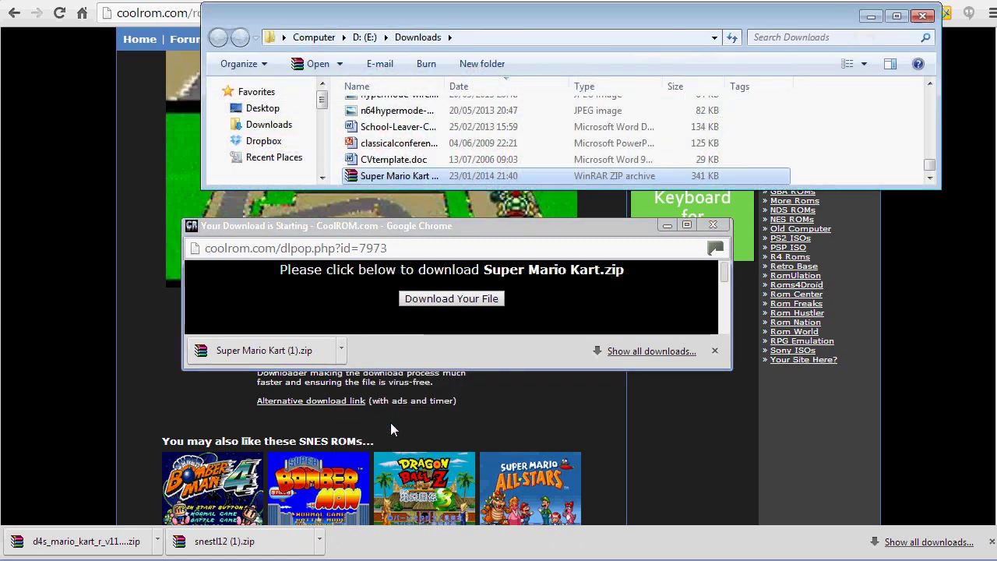
drag(413, 176, 414, 179)
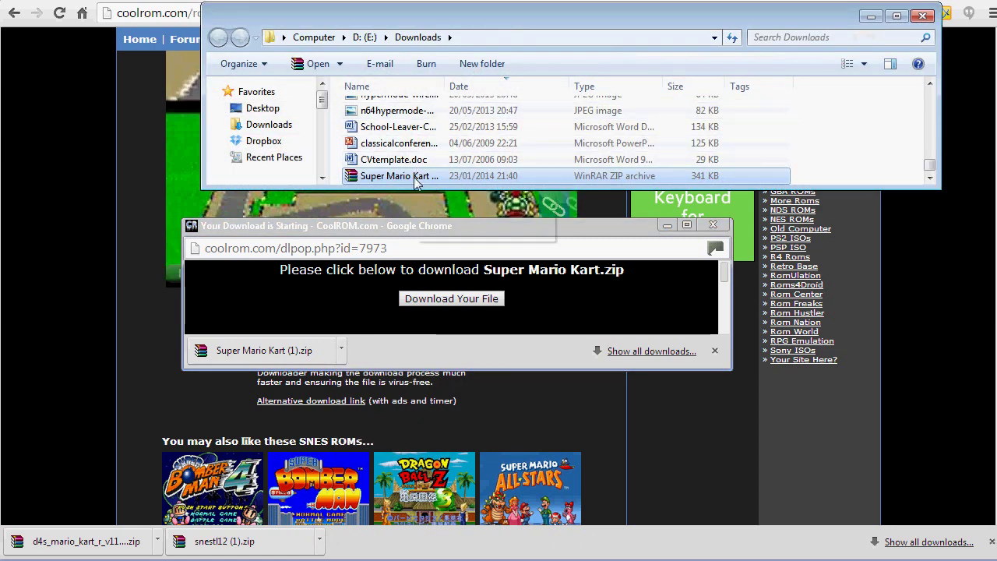
double_click(414, 178)
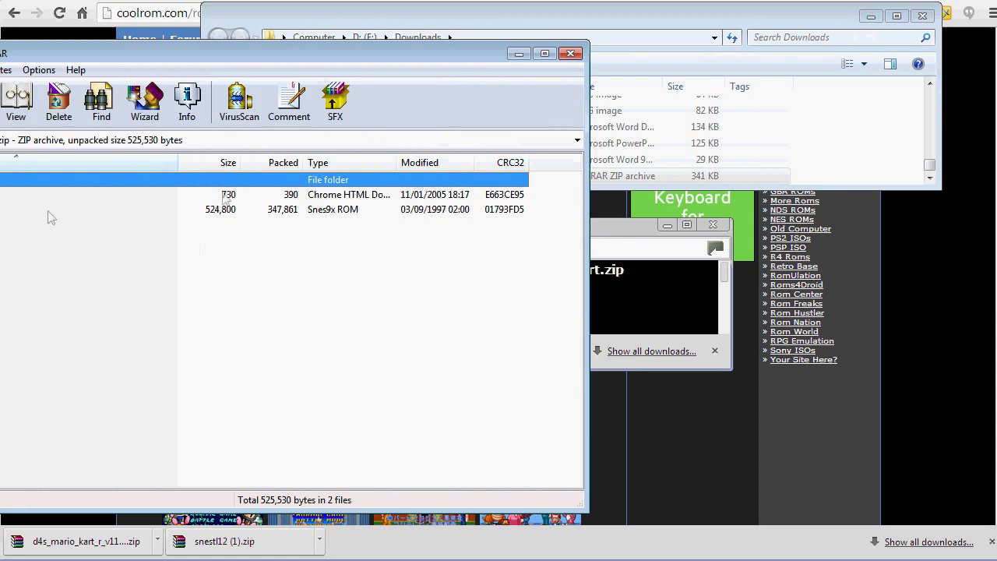
drag(226, 56, 557, 71)
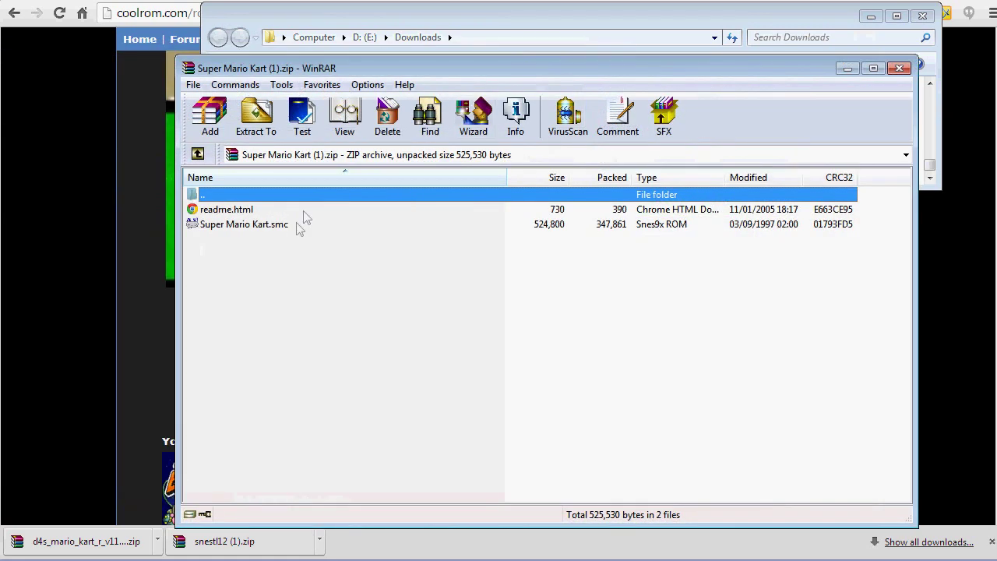
Step: Extract Super Mario Kart.smc from the archive to the desktop beside SNESTL12, and close the archive and the download pop-up
click(363, 226)
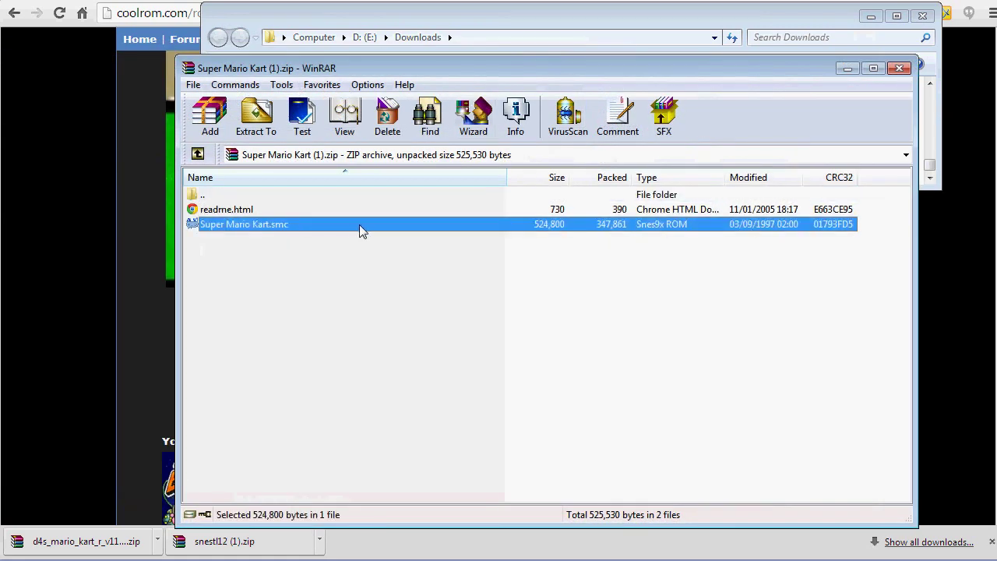
click(359, 224)
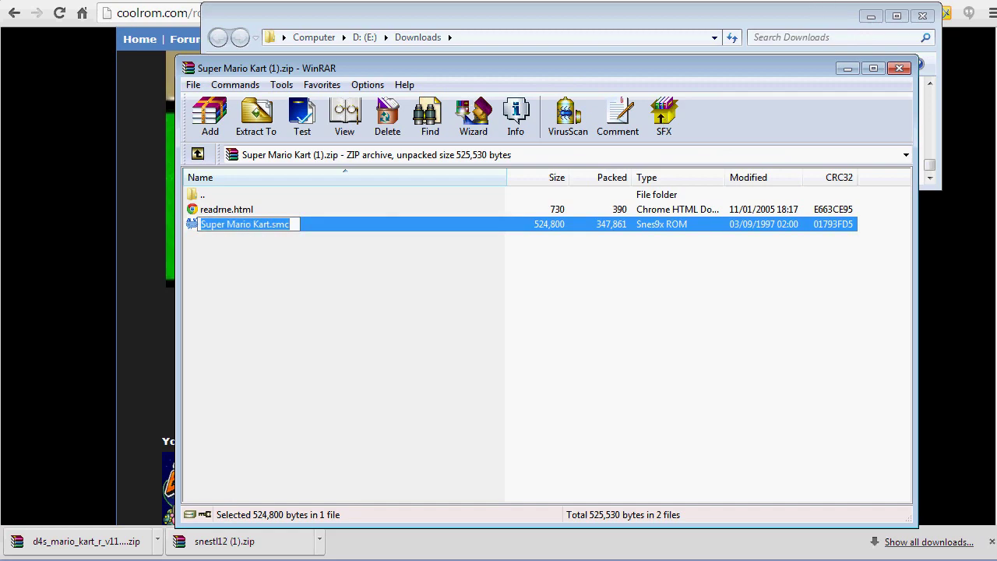
click(868, 22)
click(871, 16)
drag(493, 73, 569, 97)
drag(475, 100, 564, 134)
drag(326, 141, 262, 68)
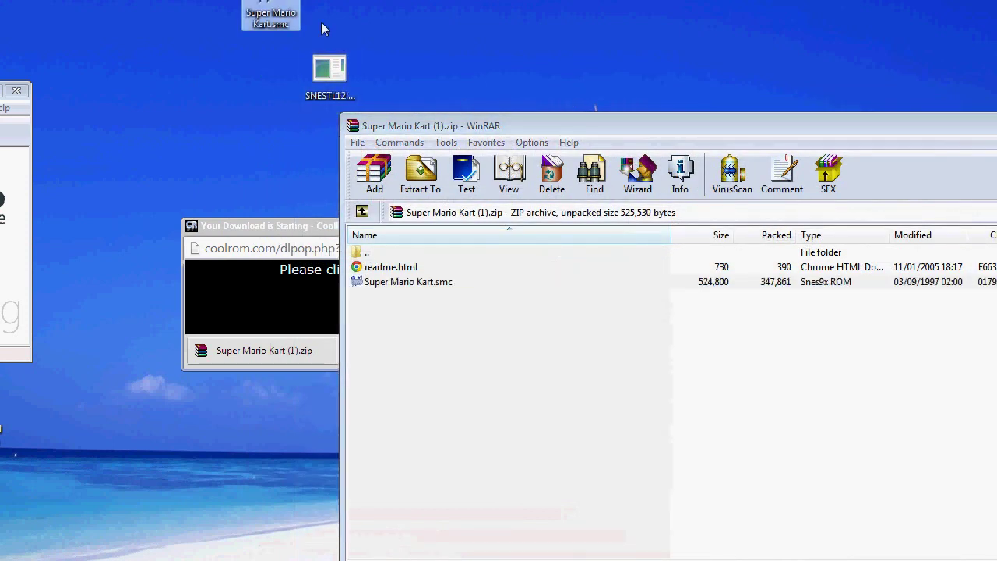
drag(746, 126, 532, 108)
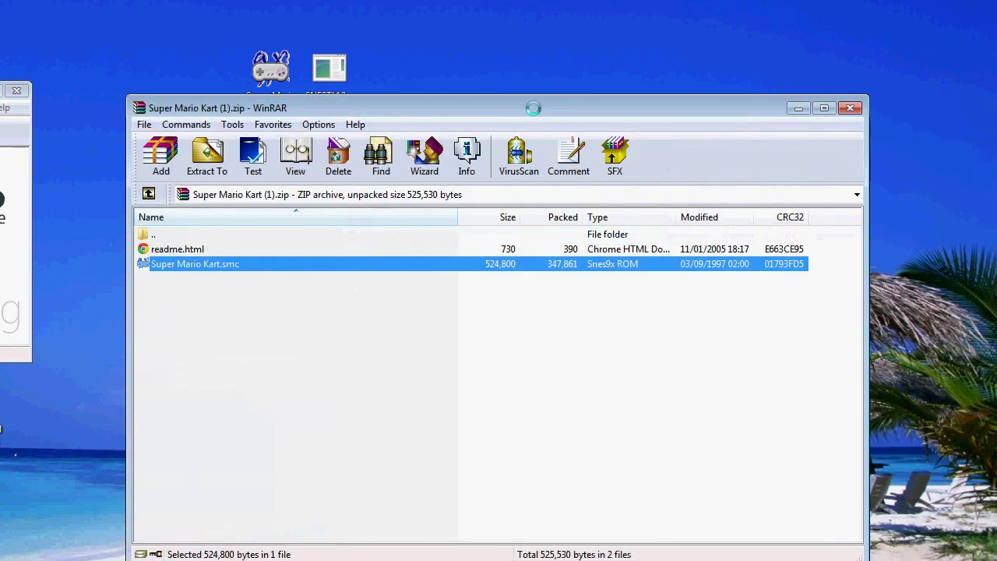
click(850, 107)
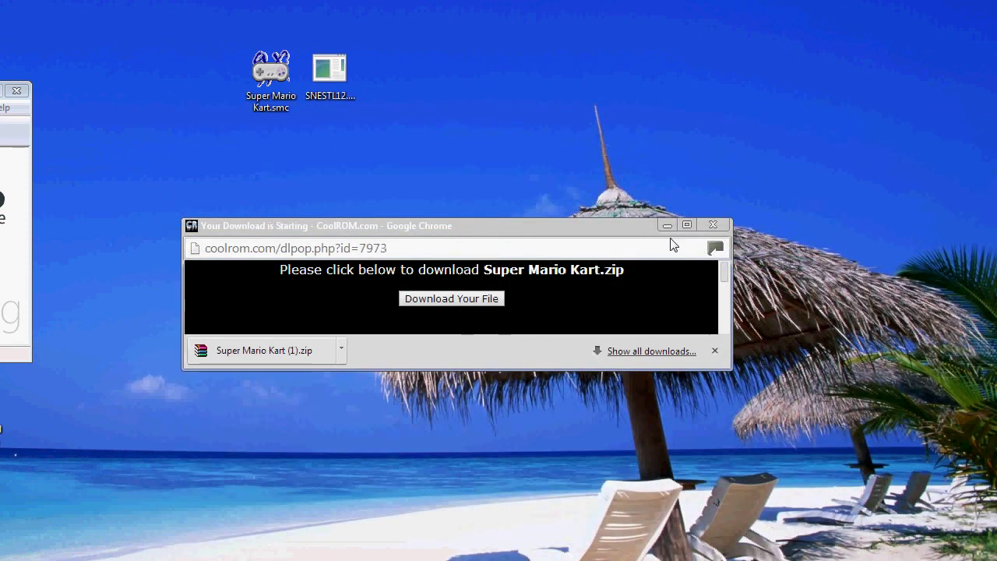
click(712, 224)
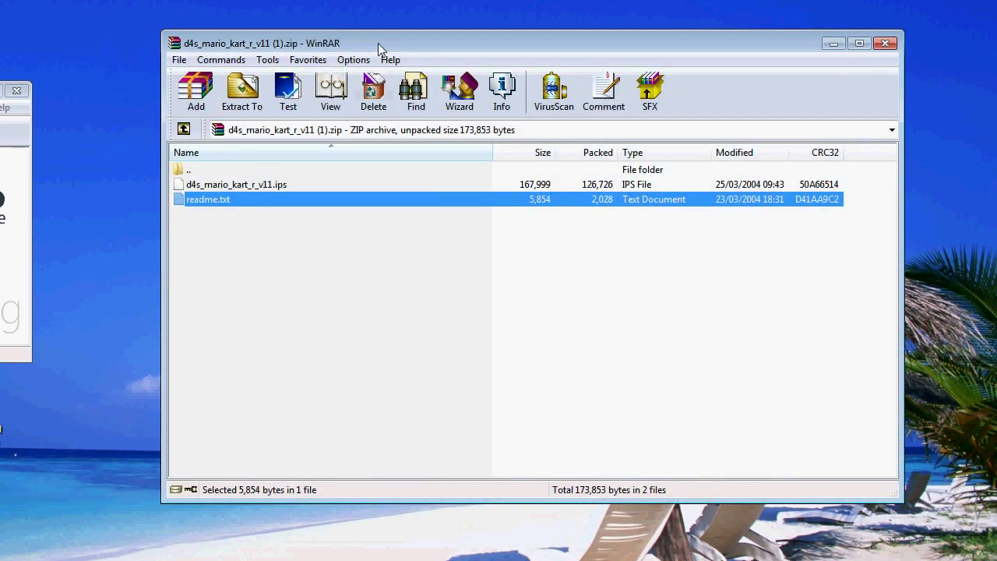
Step: Extract d4s_mario_kart_r_v11.ips from its archive to the desktop, close the archive and place the file beside SNESTL12
drag(380, 48, 637, 68)
click(519, 203)
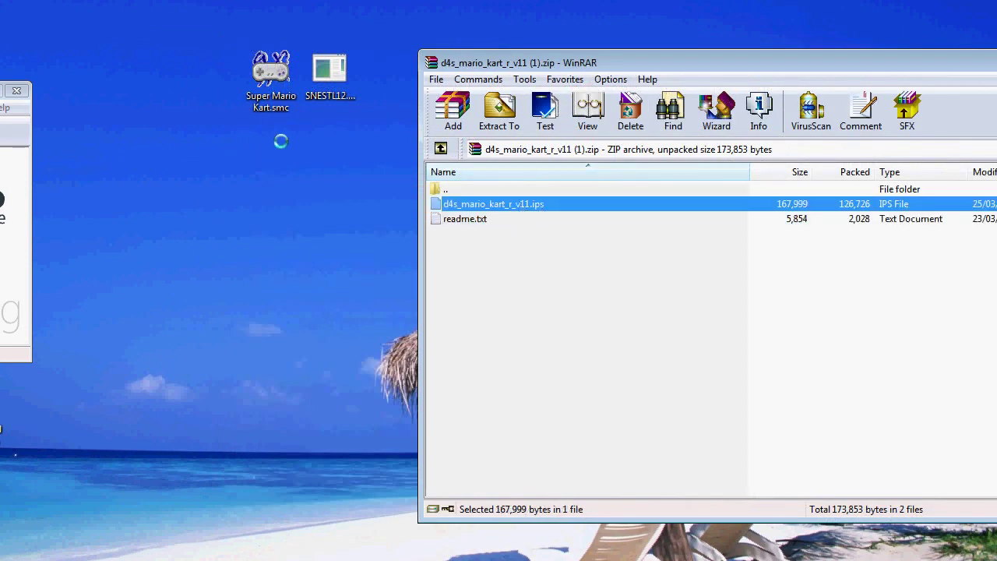
drag(755, 66, 546, 54)
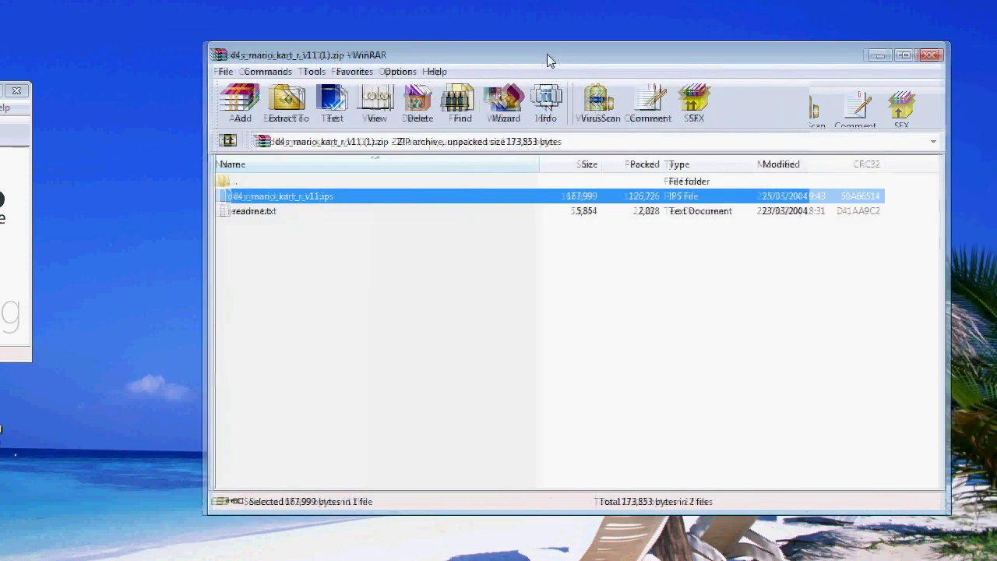
click(931, 54)
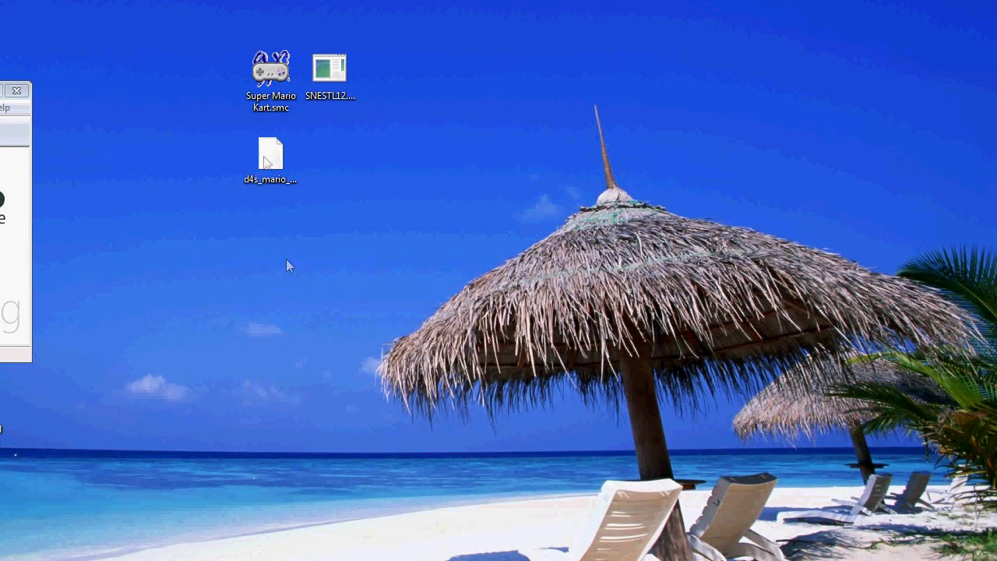
drag(270, 157, 393, 88)
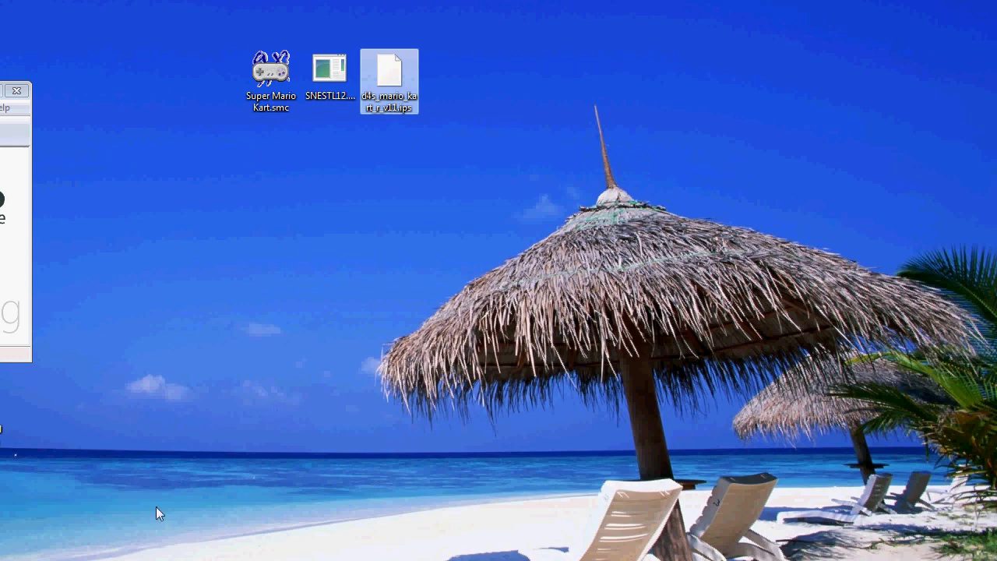
Step: Launch SNESTL12.EXE from the desktop and start its Use IPS function
double_click(329, 70)
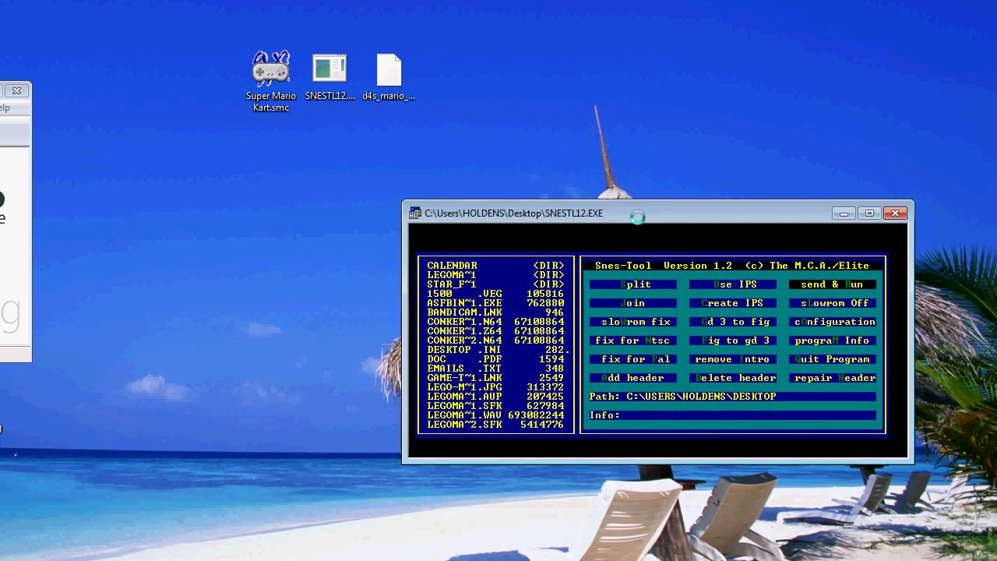
key(Left)
key(Down)
key(Down)
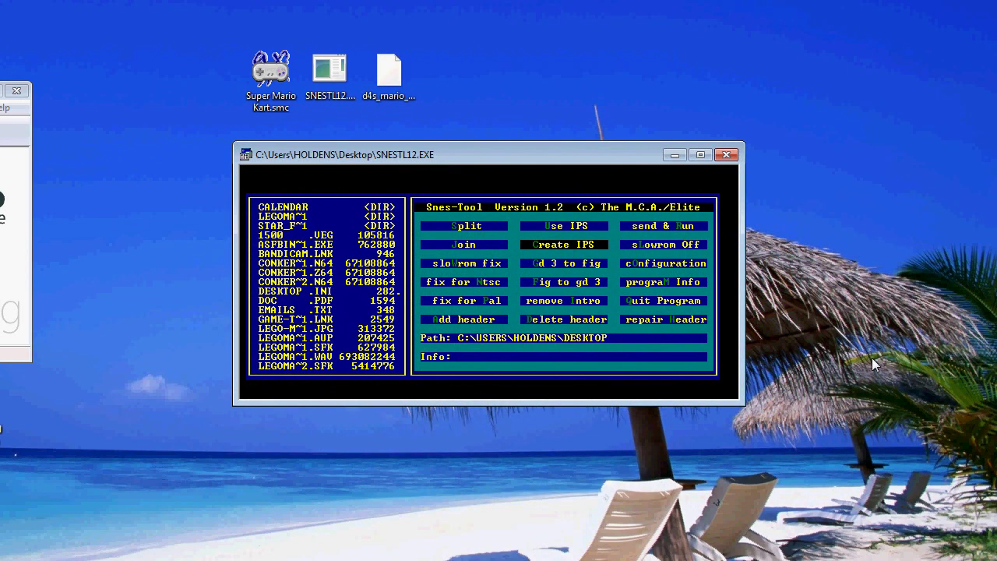
key(Up)
key(Up)
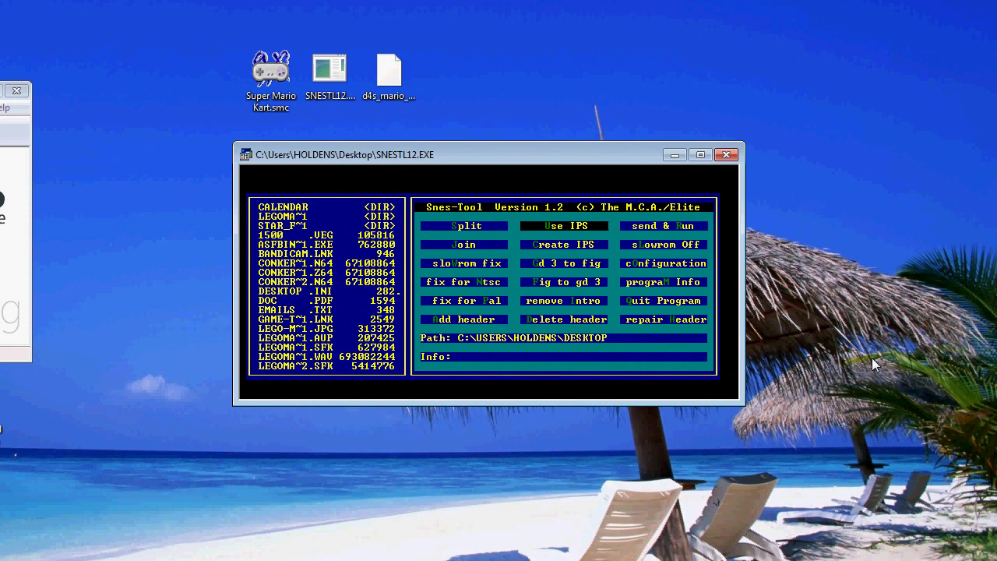
key(Return)
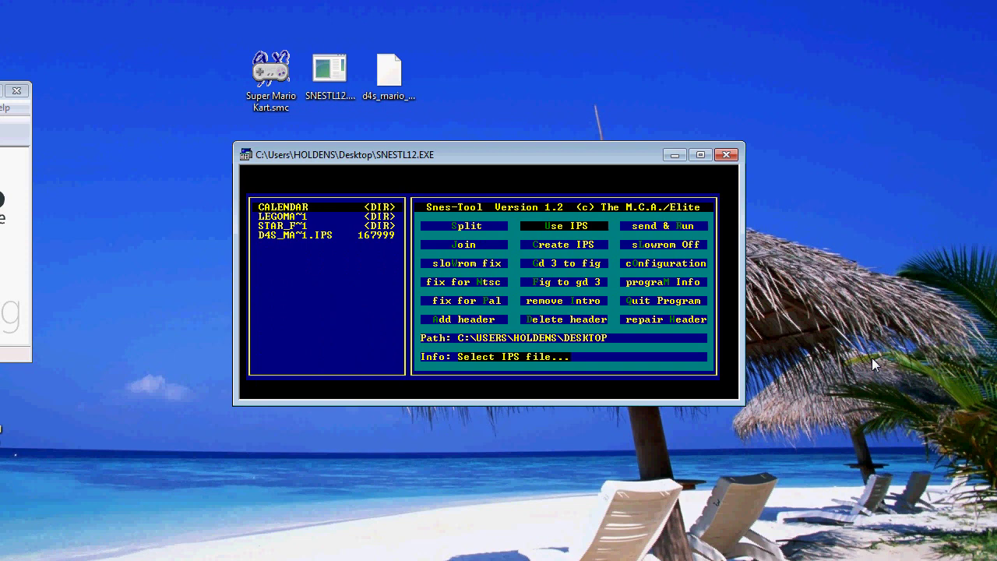
Step: Choose D4S_MA~1.IPS as the IPS file for the patch
key(Up)
key(Down)
key(Down)
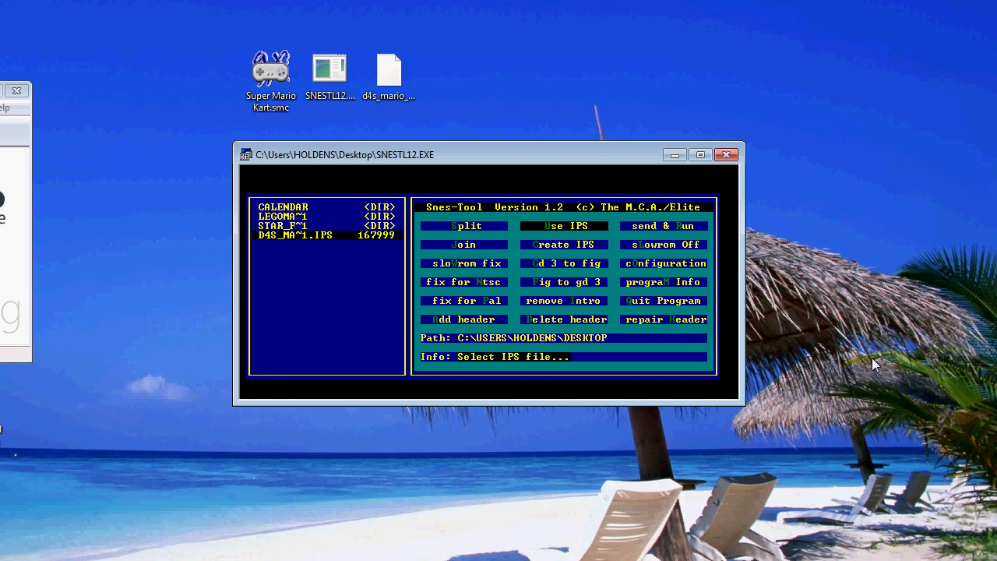
key(Return)
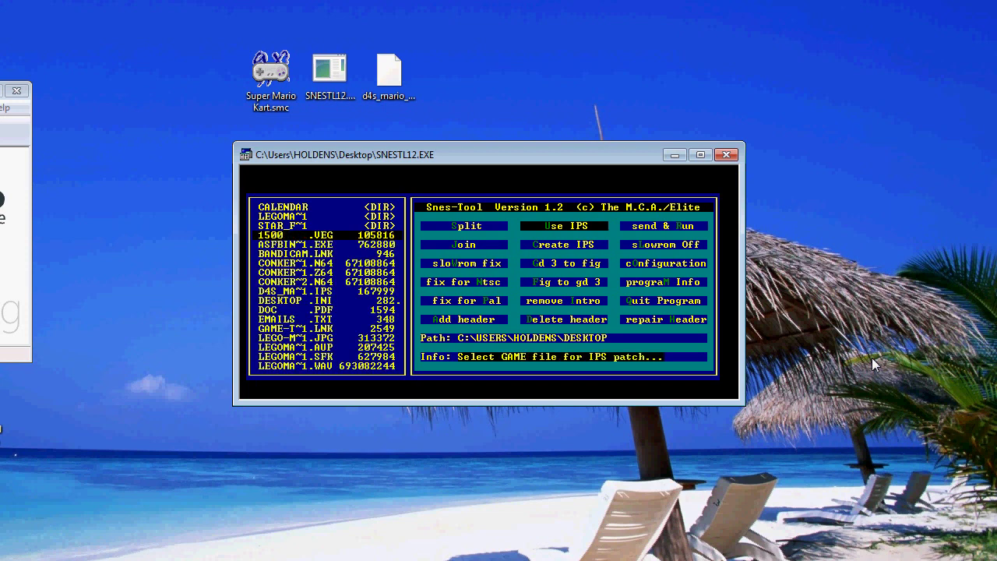
Step: Apply the IPS patch to the game file SUPERM~1.SMC and quit SNESTool
key(Down)
key(Down)
key(Down)
key(Down)
key(Down)
key(Down)
key(Down)
key(Down)
key(Down)
key(Down)
key(Down)
key(Down)
key(Down)
key(Down)
key(Down)
key(Down)
key(Down)
key(Down)
key(Down)
key(Down)
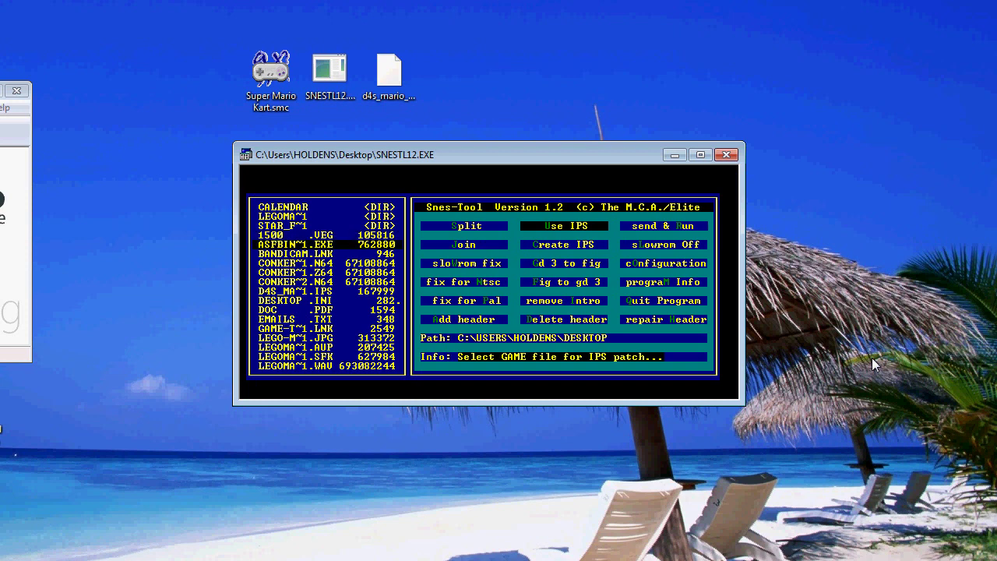
key(Up)
key(Up)
key(Up)
key(Up)
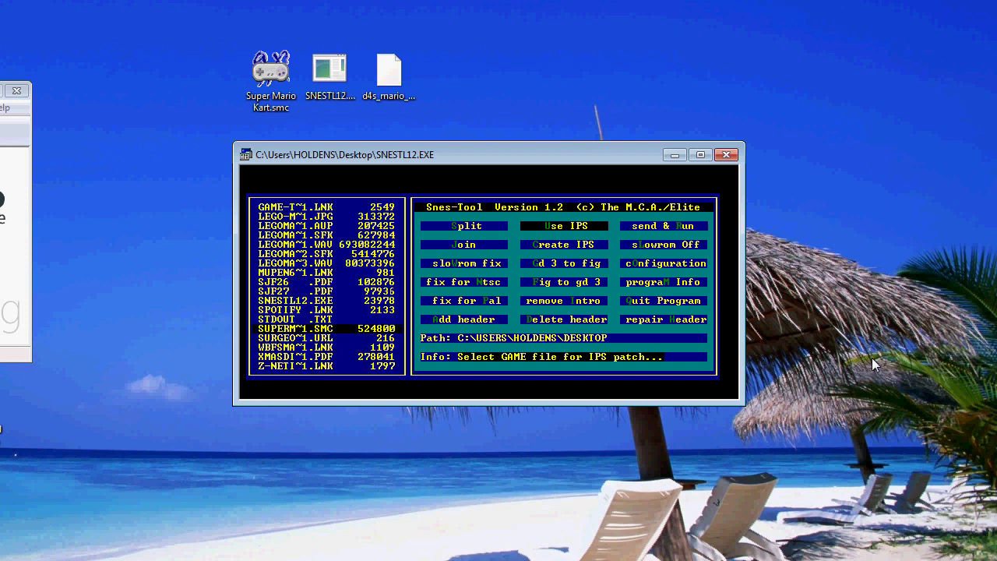
key(Return)
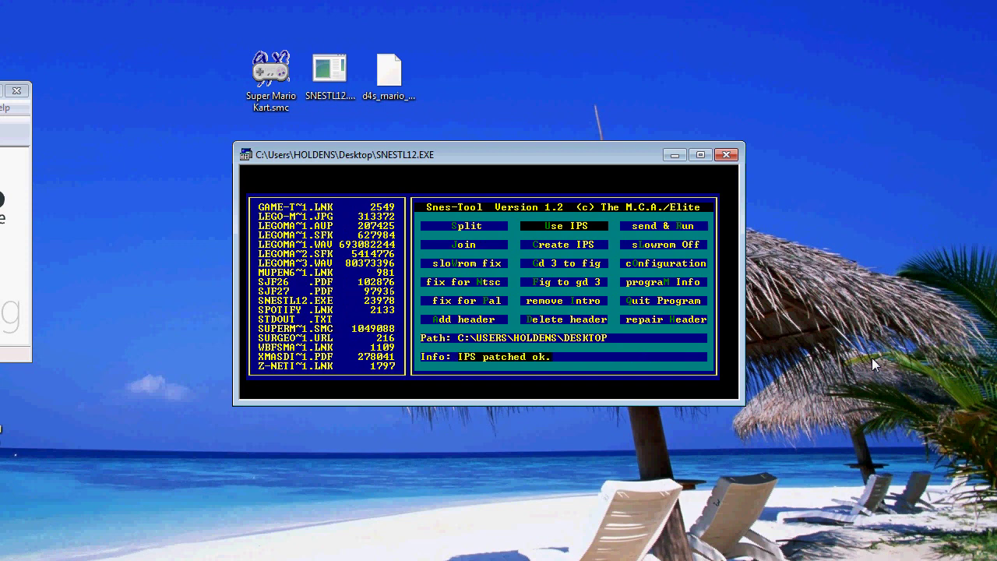
key(q)
Step: Place Super Mario Kart.smc below SNESTL12 on the desktop and run it in Snes9X in a window instead of full screen
drag(285, 108, 343, 191)
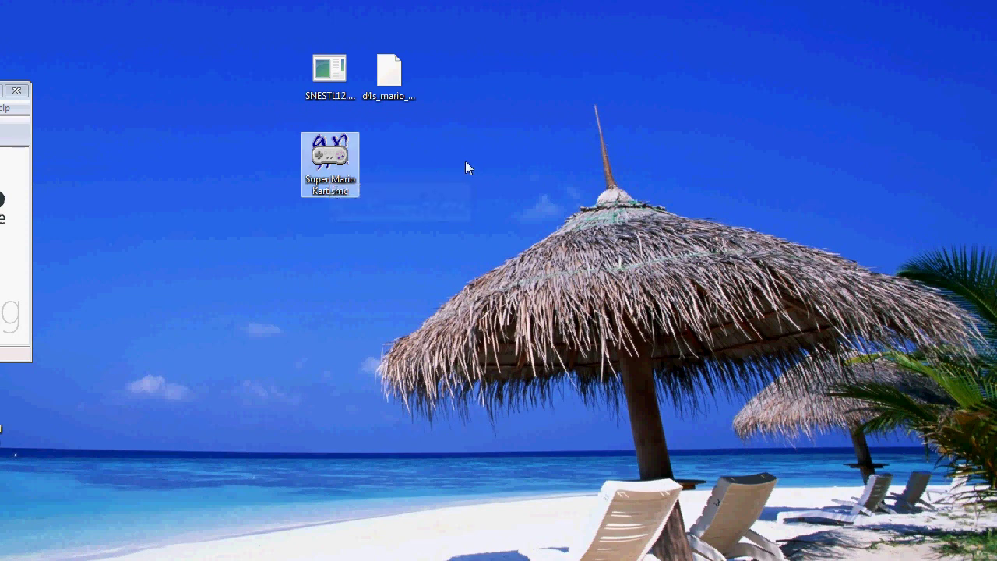
mouse_move(316, 153)
double_click(330, 161)
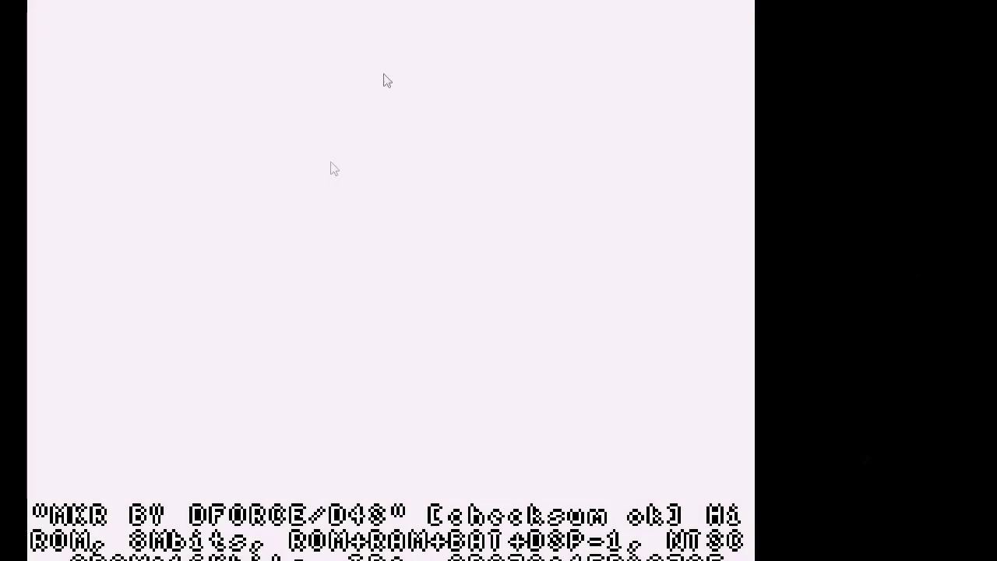
key(alt+Return)
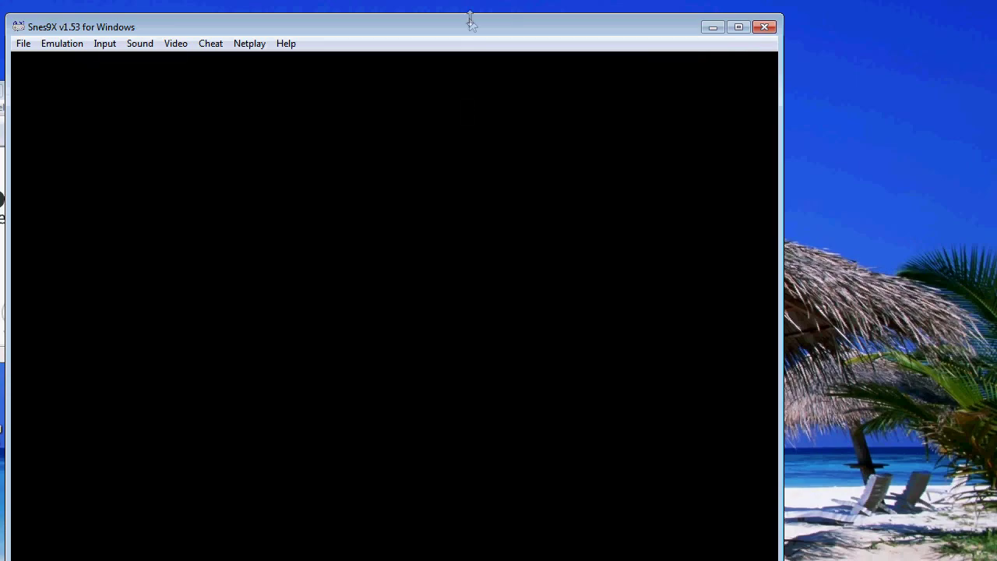
drag(490, 30, 559, 21)
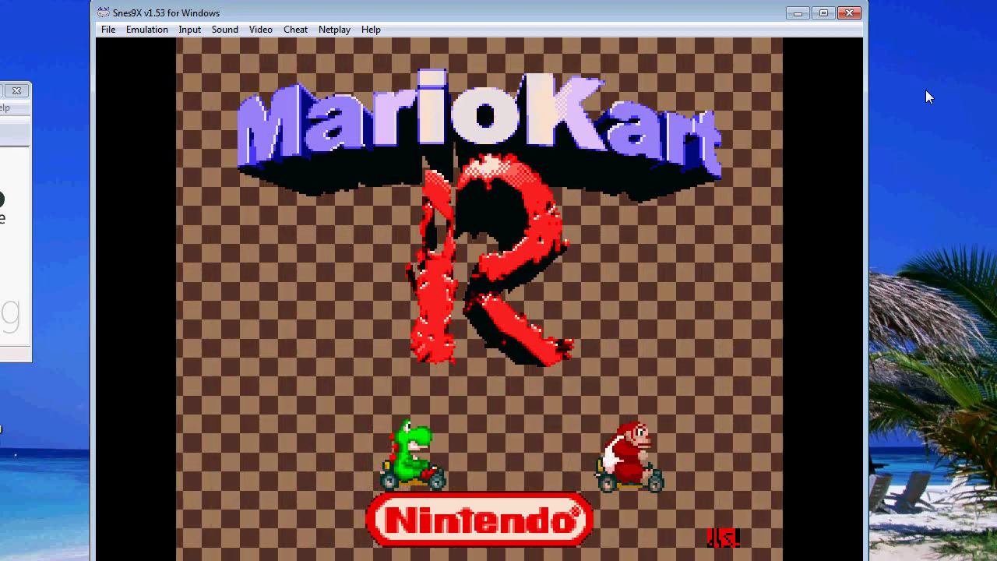
Step: Start the 50cc class from the Mario Kart R title screen, check the hero selection, and close Snes9X
key(Return)
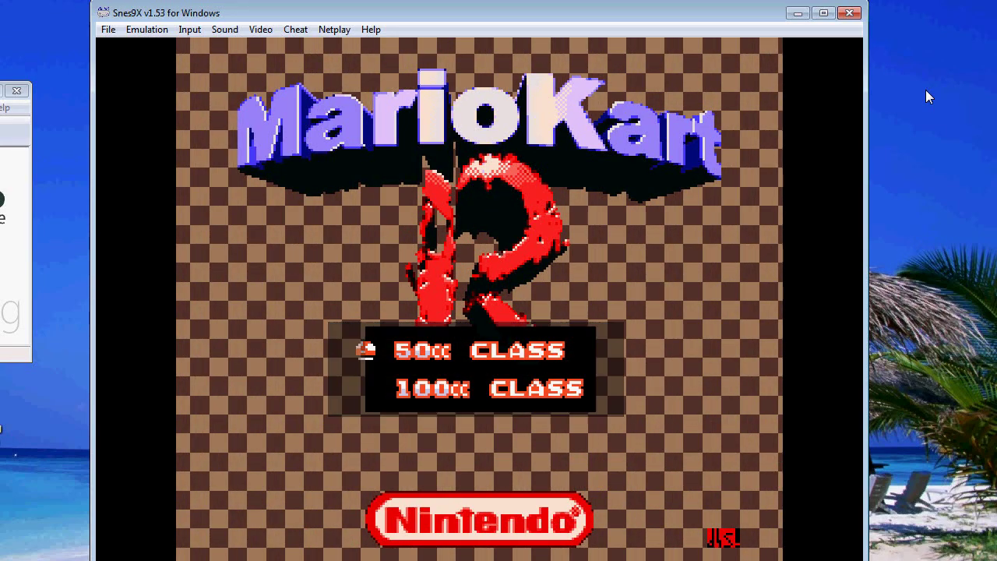
key(Return)
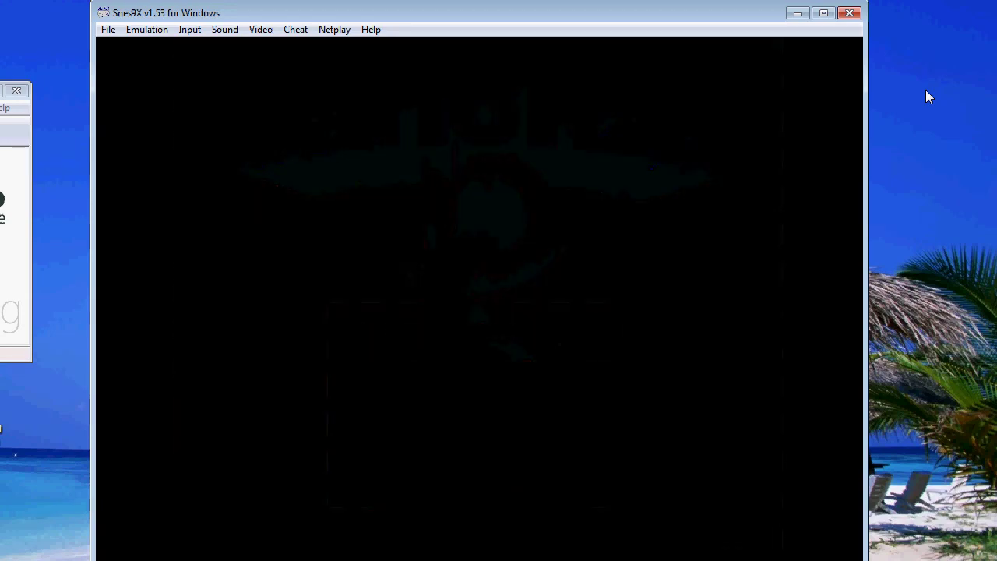
key(Right)
key(Right)
key(Right)
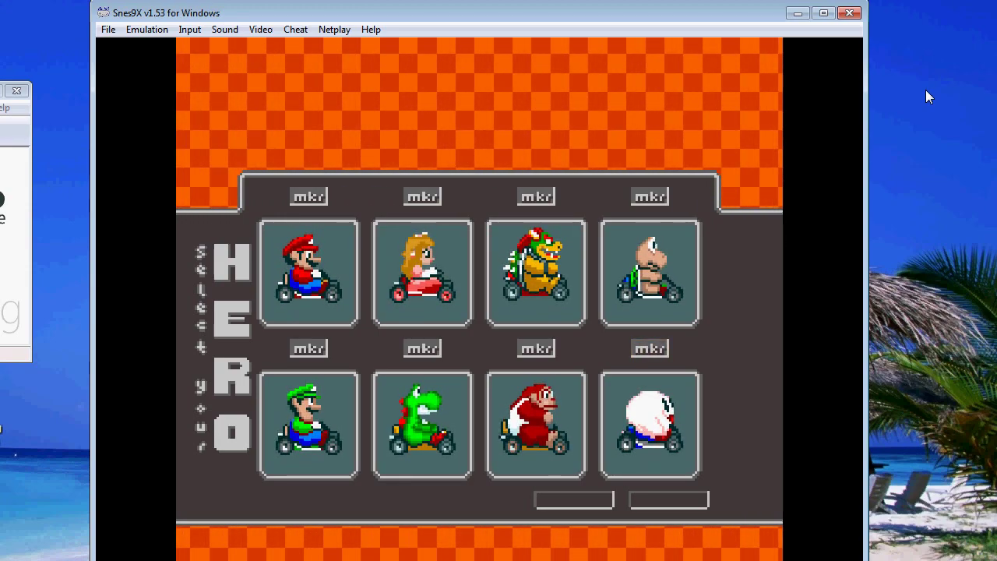
click(847, 14)
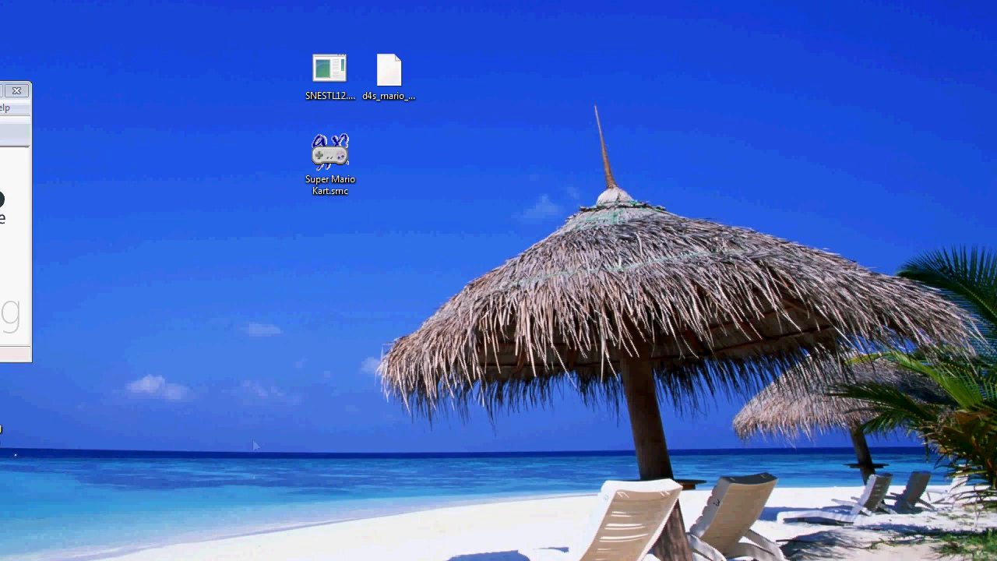